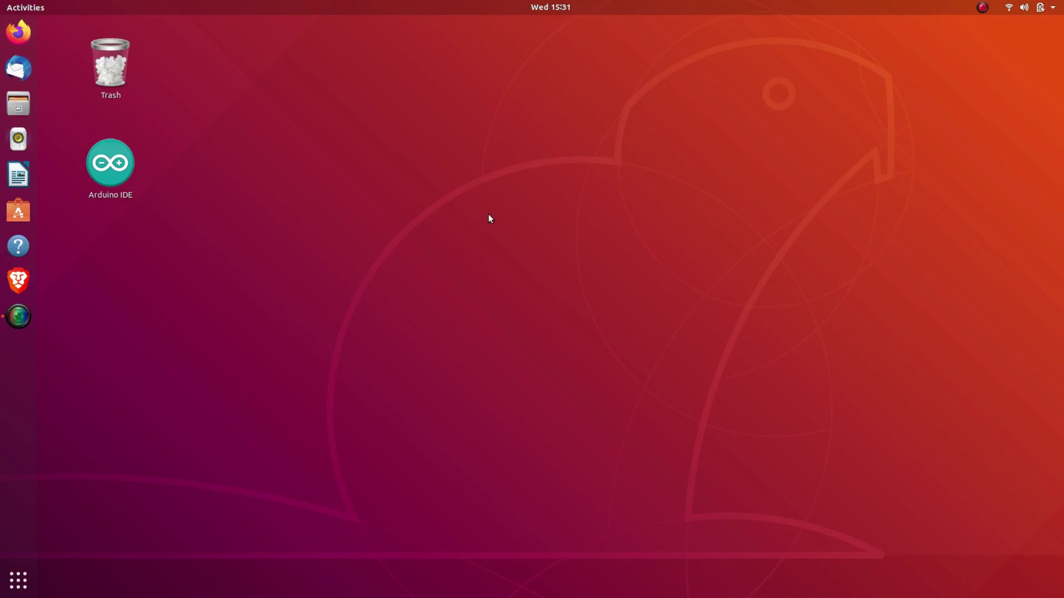
Open a terminal and launch Gazebo with an empty world.
key(ctrl+alt+t)
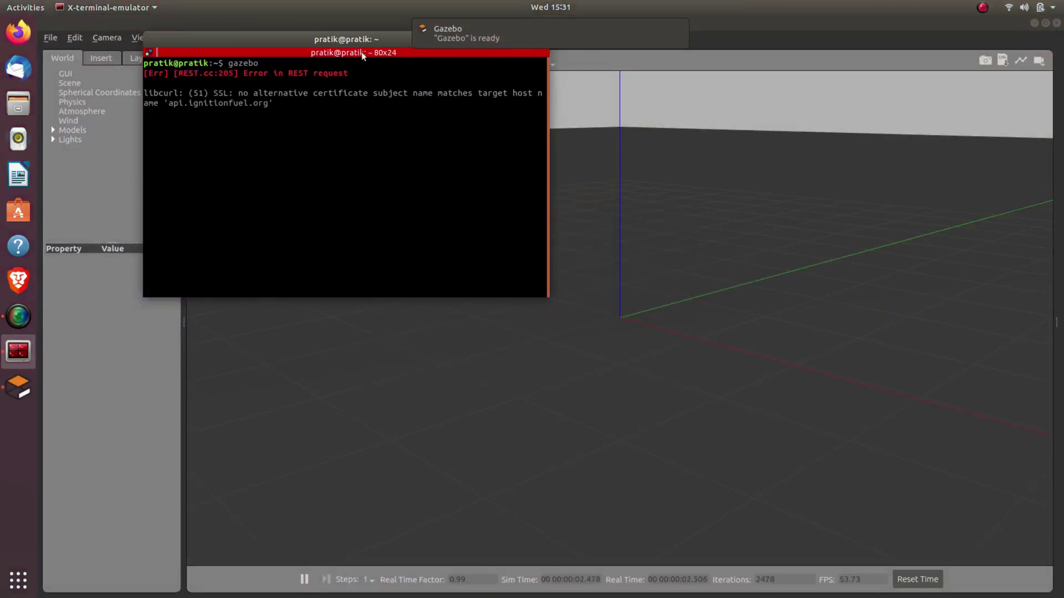
drag(361, 51, 476, 179)
click(362, 149)
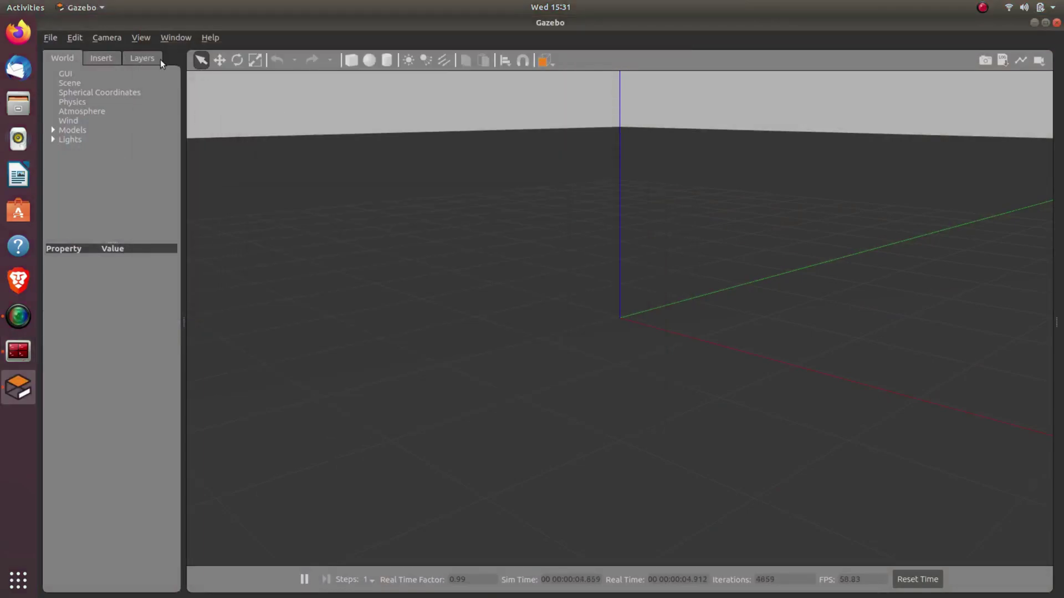
Open Edit > Building Editor to get a blank Level 1 floor plan with 3D preview.
click(71, 39)
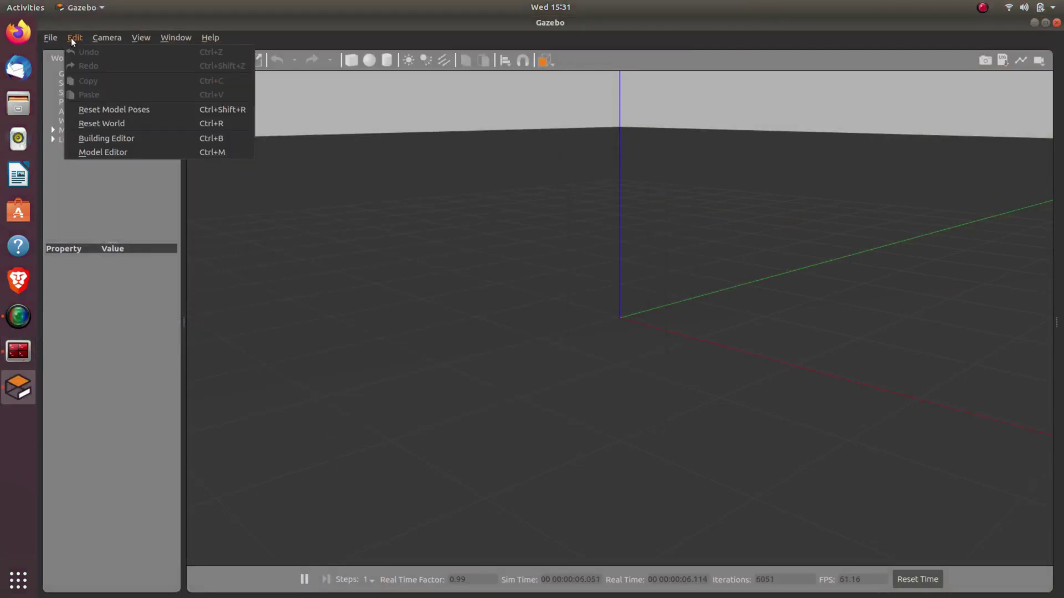
click(112, 138)
scroll(442, 208, down, 2)
scroll(560, 455, down, 5)
Draw the 3.25 m left wall, the 6.5 m bottom wall and the right-hand vertical wall.
mouse_move(524, 469)
mouse_down()
mouse_move(534, 503)
mouse_move(519, 500)
mouse_move(543, 512)
mouse_move(586, 495)
mouse_move(577, 470)
mouse_move(534, 480)
mouse_up()
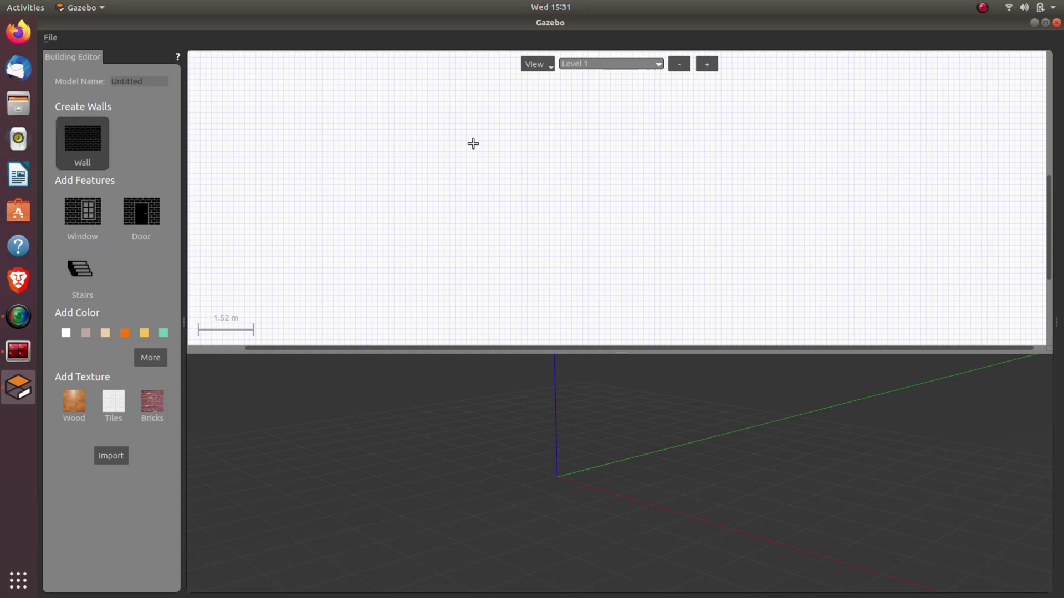
click(473, 118)
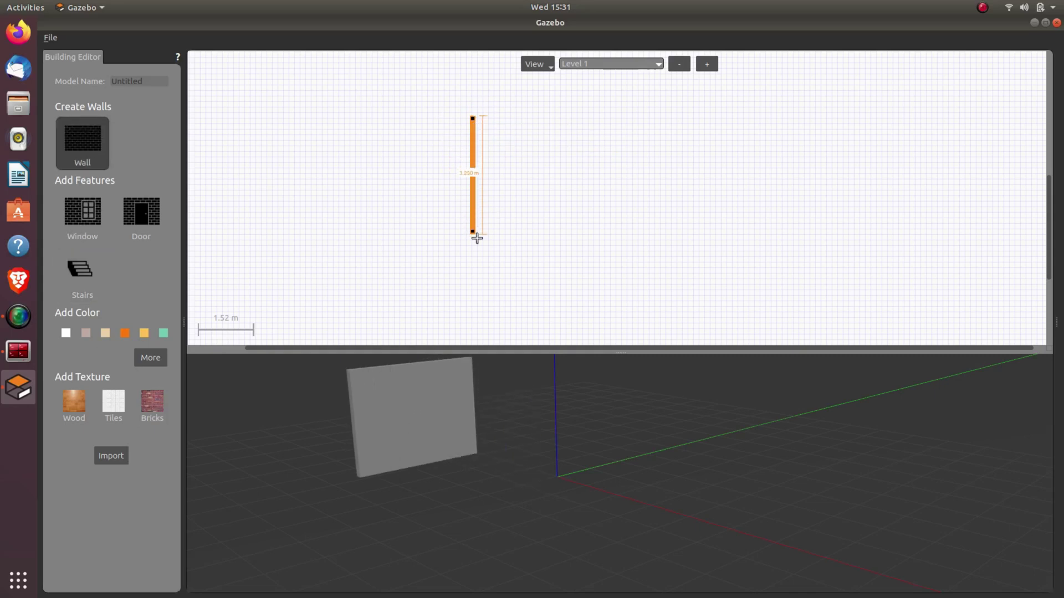
click(475, 269)
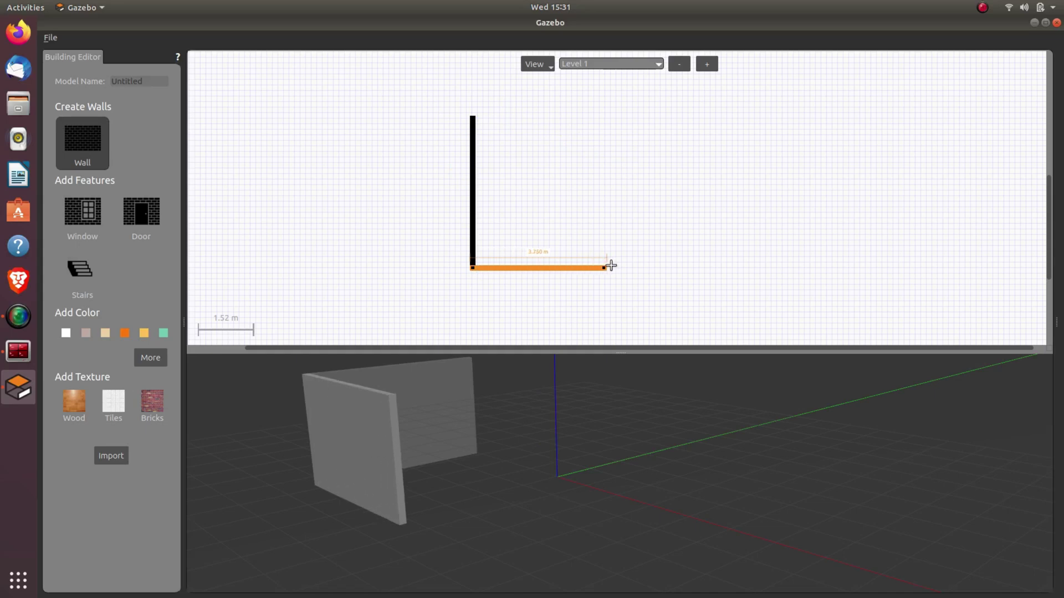
click(722, 268)
scroll(690, 249, down, 3)
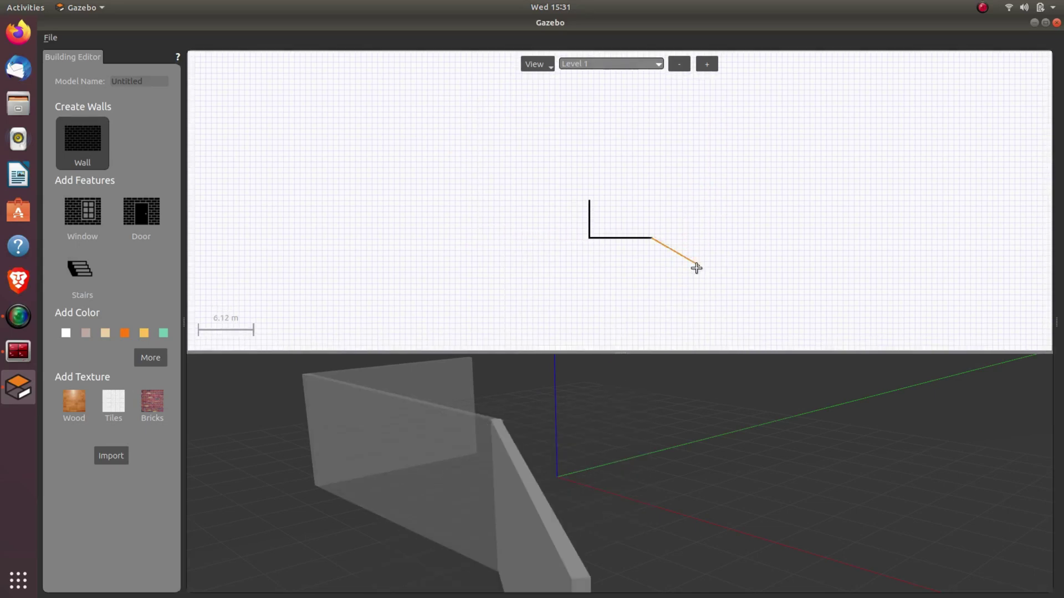
scroll(665, 233, up, 3)
scroll(667, 261, down, 3)
scroll(652, 191, up, 1)
scroll(657, 172, up, 1)
click(690, 88)
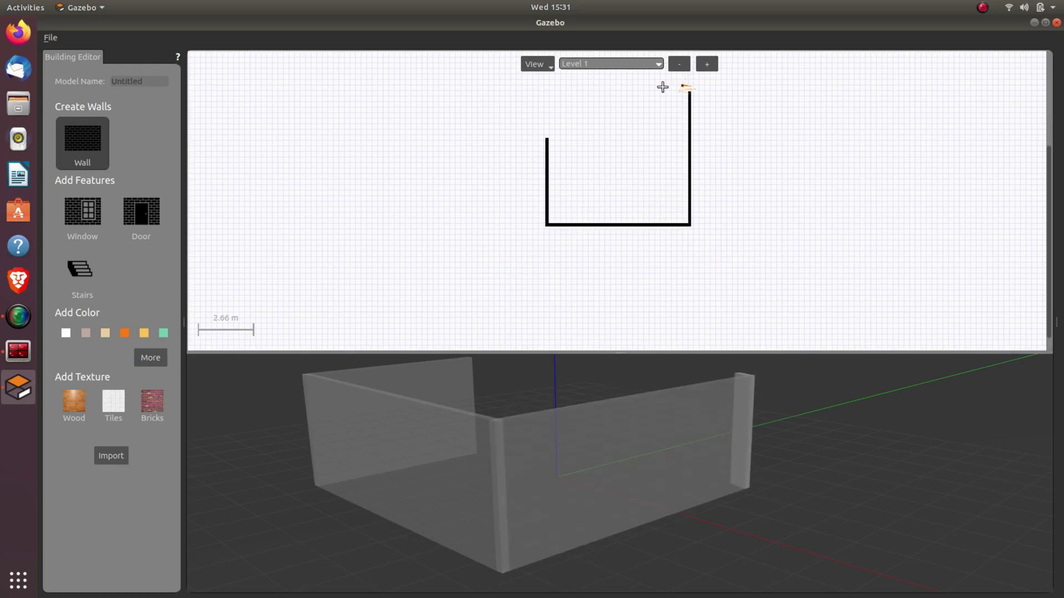
scroll(651, 139, down, 2)
scroll(632, 138, up, 1)
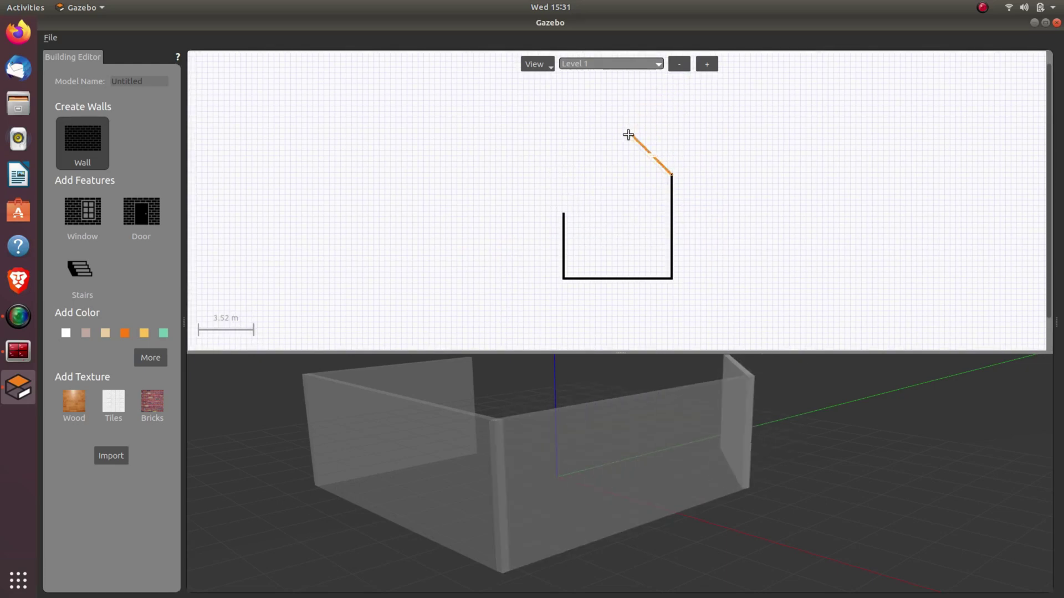
scroll(621, 138, up, 2)
scroll(654, 238, up, 1)
scroll(702, 194, down, 3)
scroll(632, 183, up, 2)
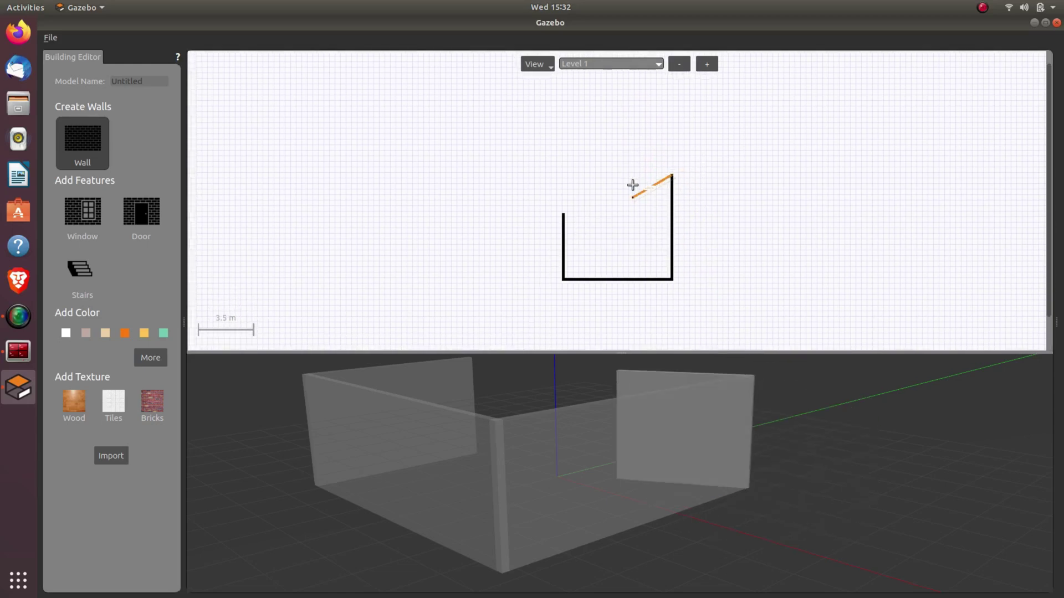
Continue the outline with stepped wall segments across the top and down the left side.
click(690, 188)
click(604, 192)
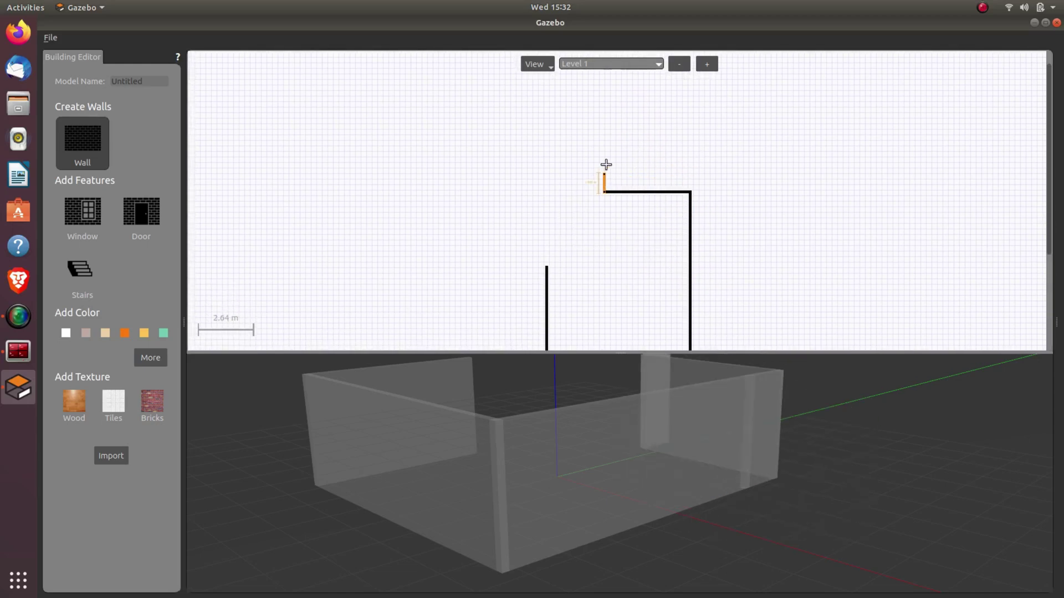
click(604, 153)
click(527, 153)
click(528, 211)
click(546, 211)
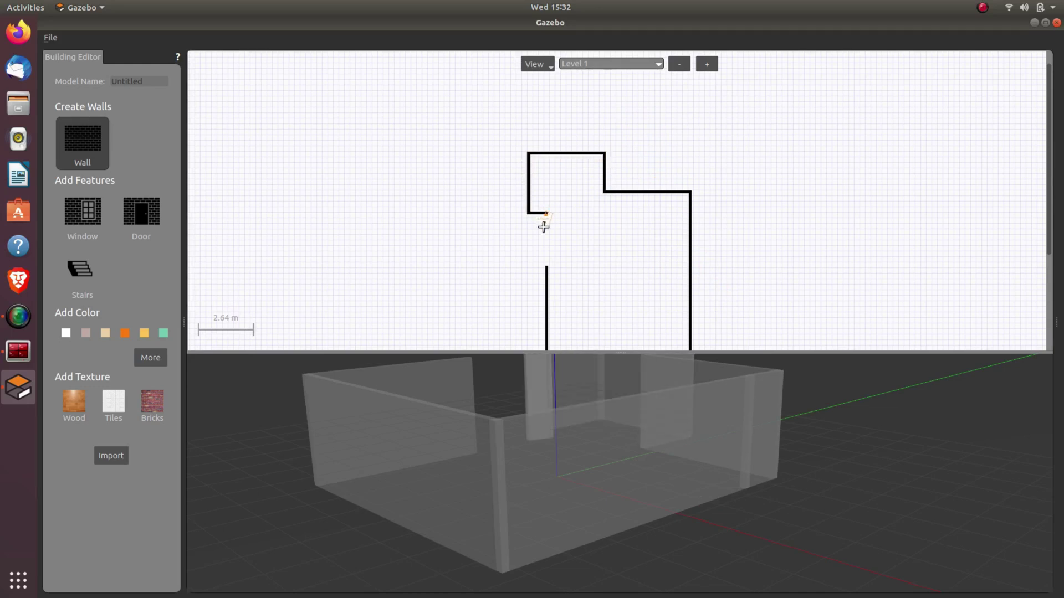
click(547, 230)
click(491, 231)
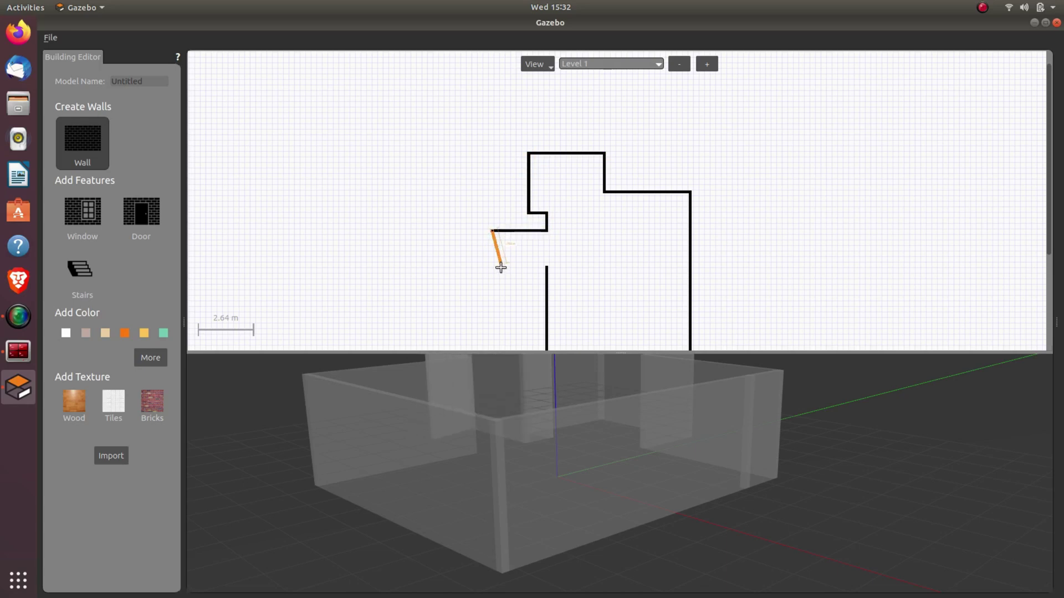
click(492, 264)
scroll(511, 281, up, 2)
scroll(563, 206, down, 2)
scroll(563, 205, up, 2)
scroll(499, 207, down, 2)
Cancel the stray diagonal wall and close the left notch with a final wall.
key(Escape)
click(492, 138)
click(547, 136)
scroll(528, 280, down, 1)
scroll(545, 247, up, 2)
key(Escape)
scroll(547, 238, up, 2)
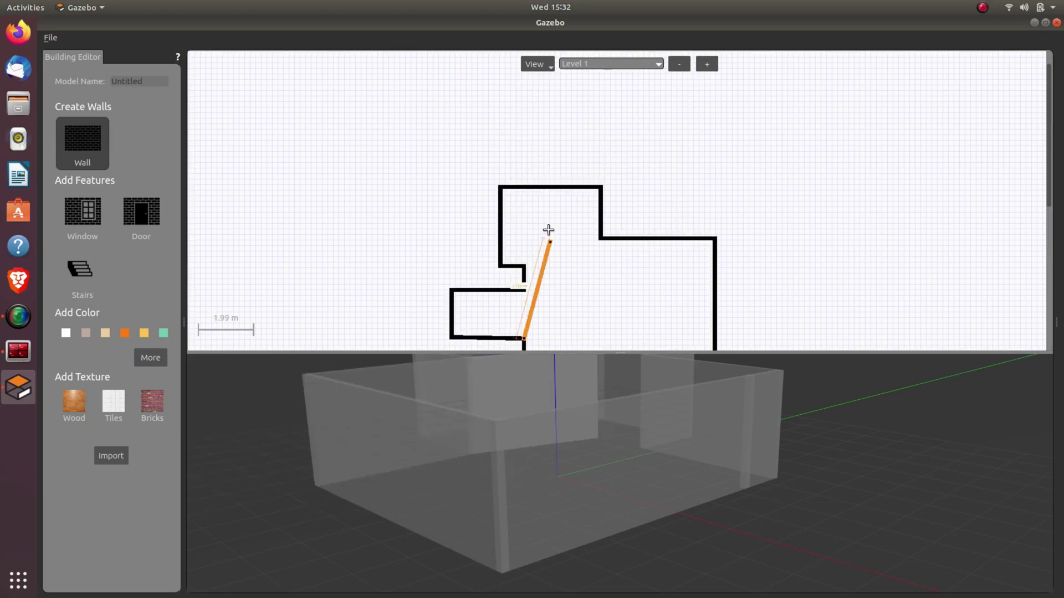
scroll(545, 260, down, 2)
scroll(532, 280, up, 2)
Add an upper interior wall running in from the right outer wall and turning upward.
key(Escape)
middle_drag(519, 339, 571, 242)
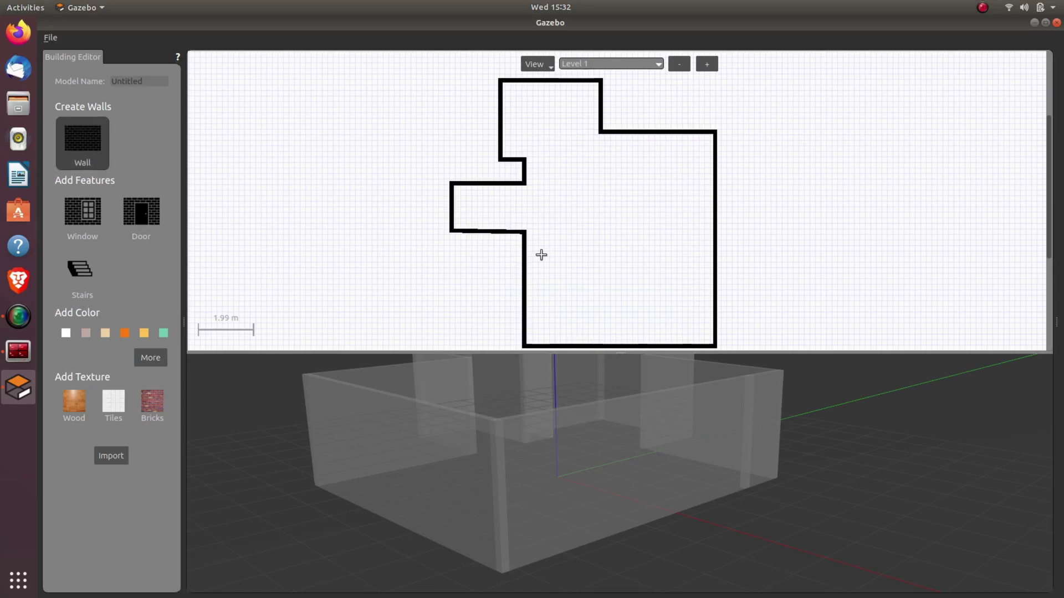
click(715, 190)
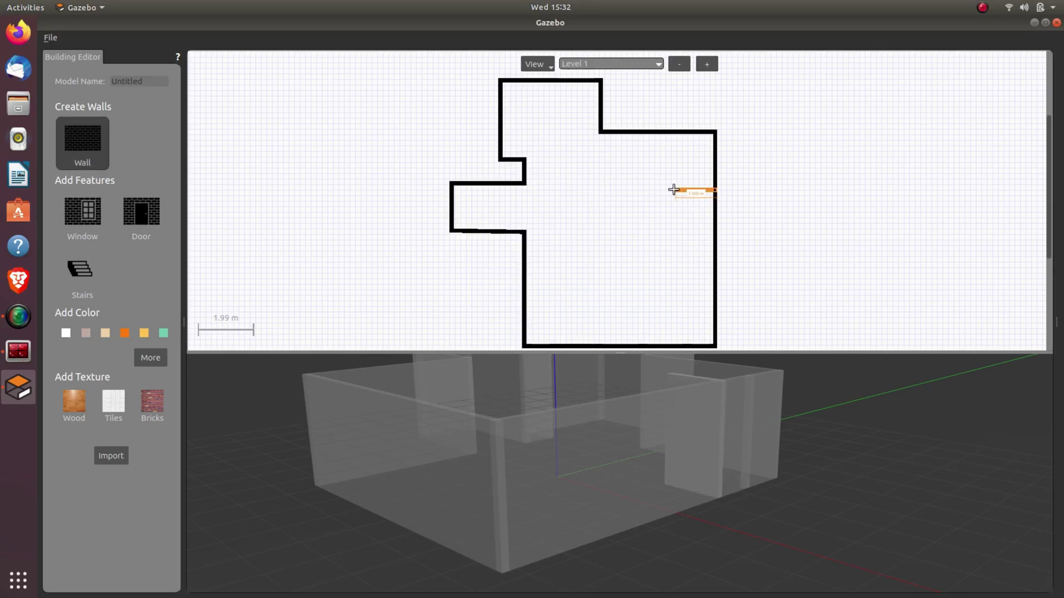
click(628, 190)
double_click(628, 159)
key(Escape)
Add a lower-right interior partition and extend the upper interior wall further down.
click(82, 138)
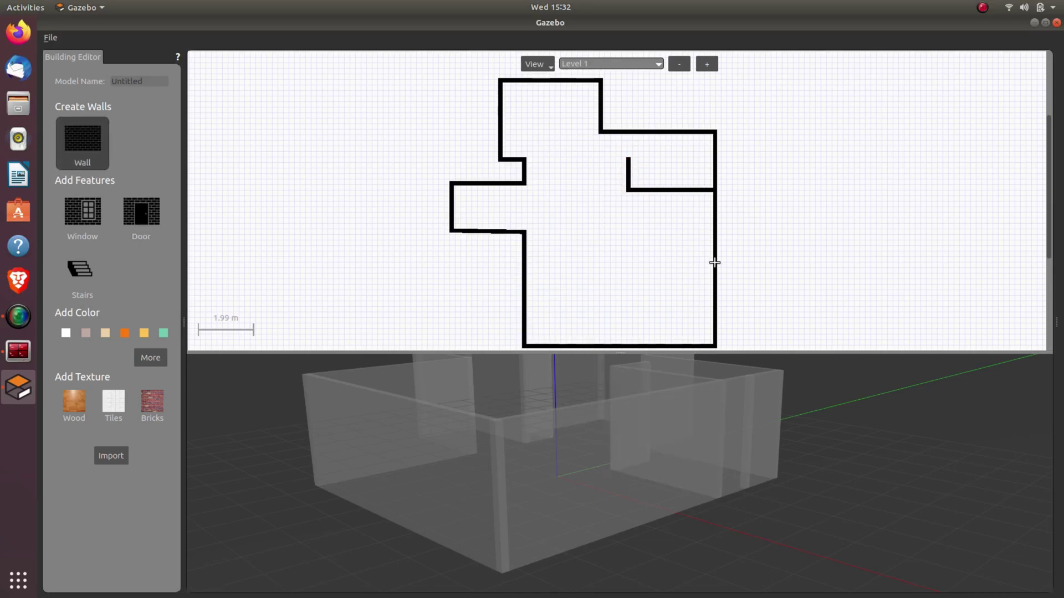
click(714, 262)
click(636, 262)
click(636, 312)
double_click(630, 321)
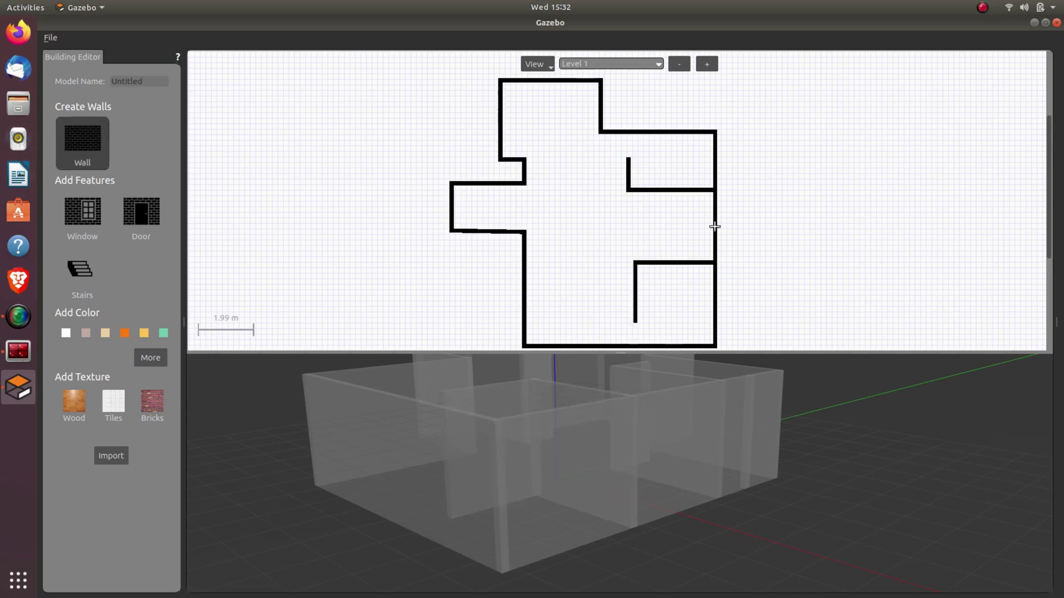
drag(628, 190, 628, 235)
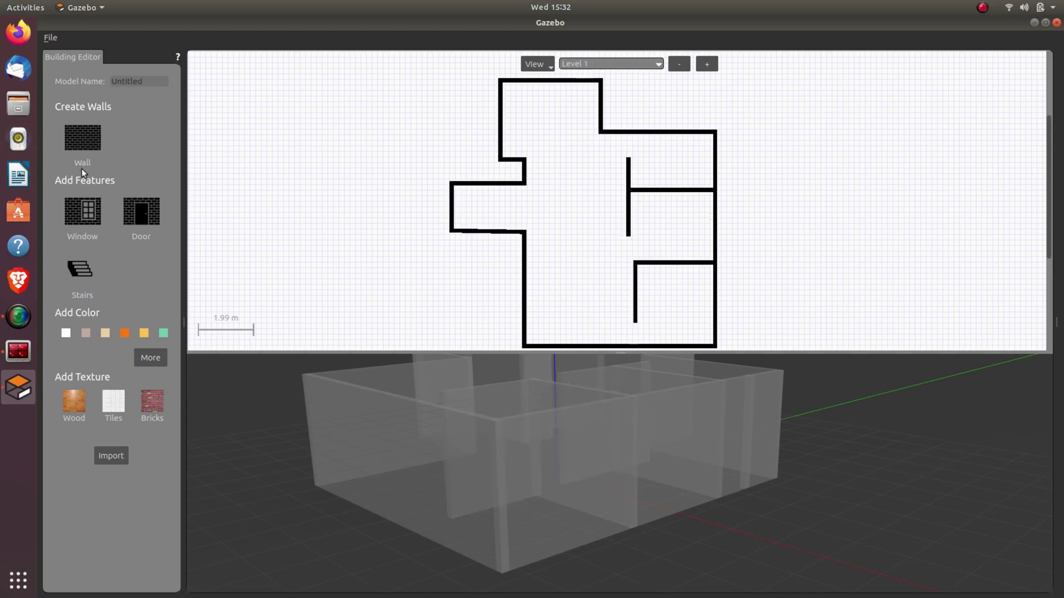
Add a short wall rising from the bottom edge, then orbit the 3D view around the rooms.
click(570, 346)
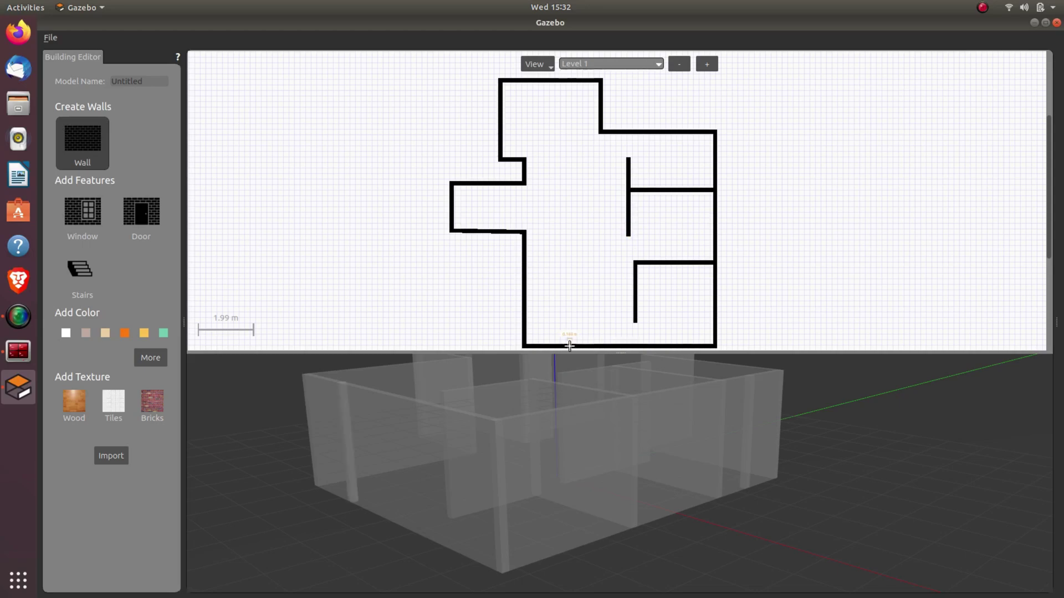
double_click(567, 281)
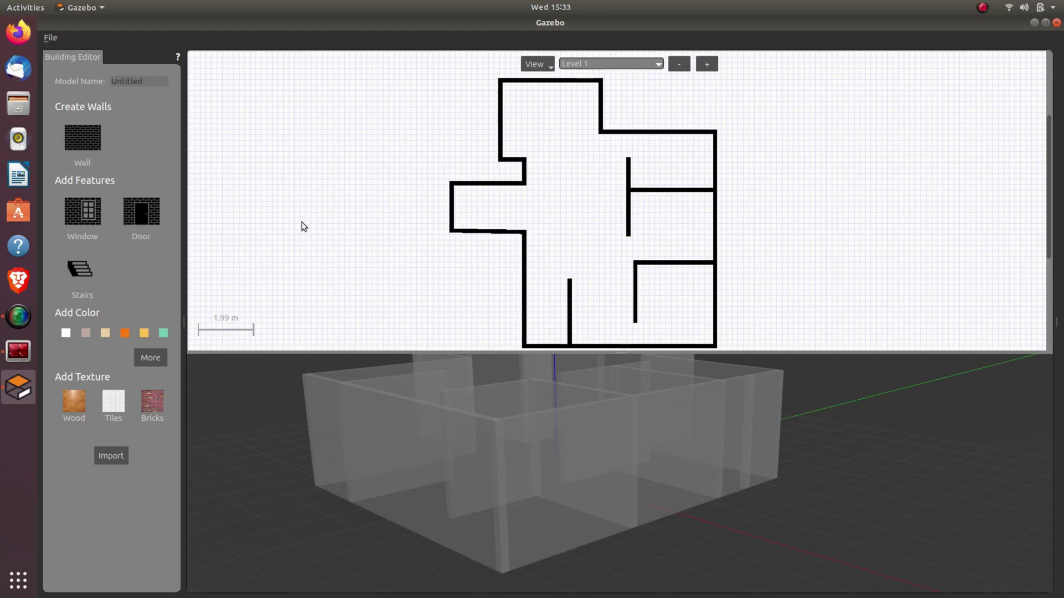
click(68, 143)
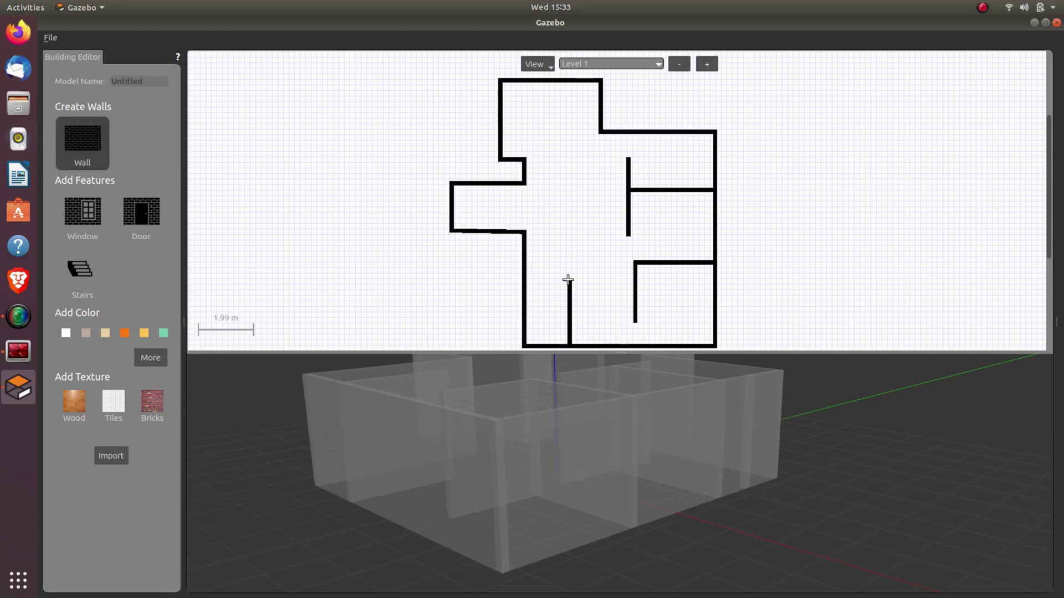
key(Escape)
scroll(616, 223, down, 3)
scroll(603, 492, up, 10)
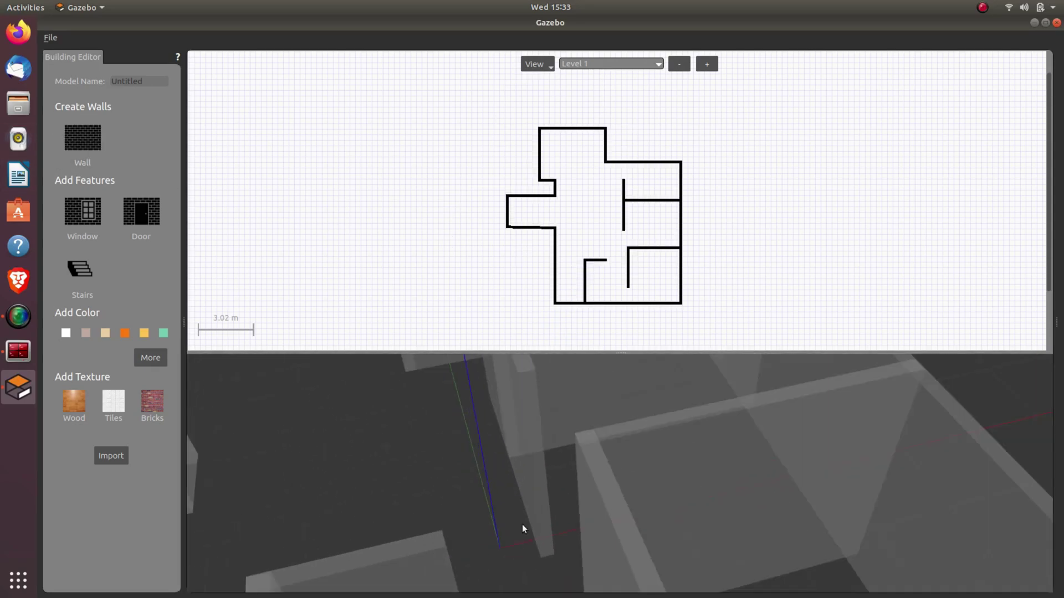
scroll(624, 222, down, 3)
scroll(476, 451, down, 8)
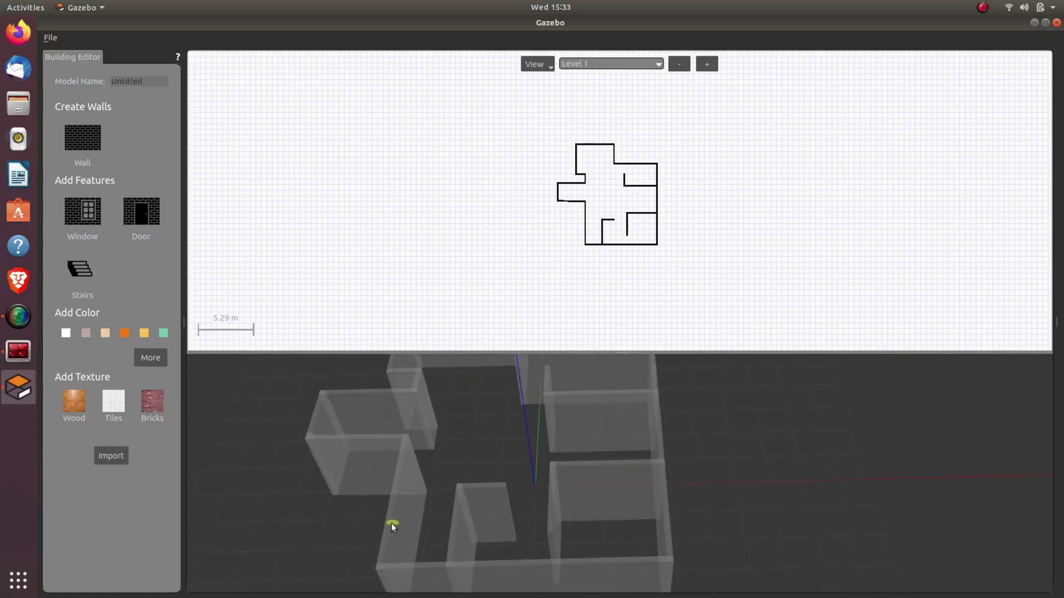
middle_drag(478, 390, 480, 521)
scroll(331, 456, down, 5)
scroll(391, 443, up, 8)
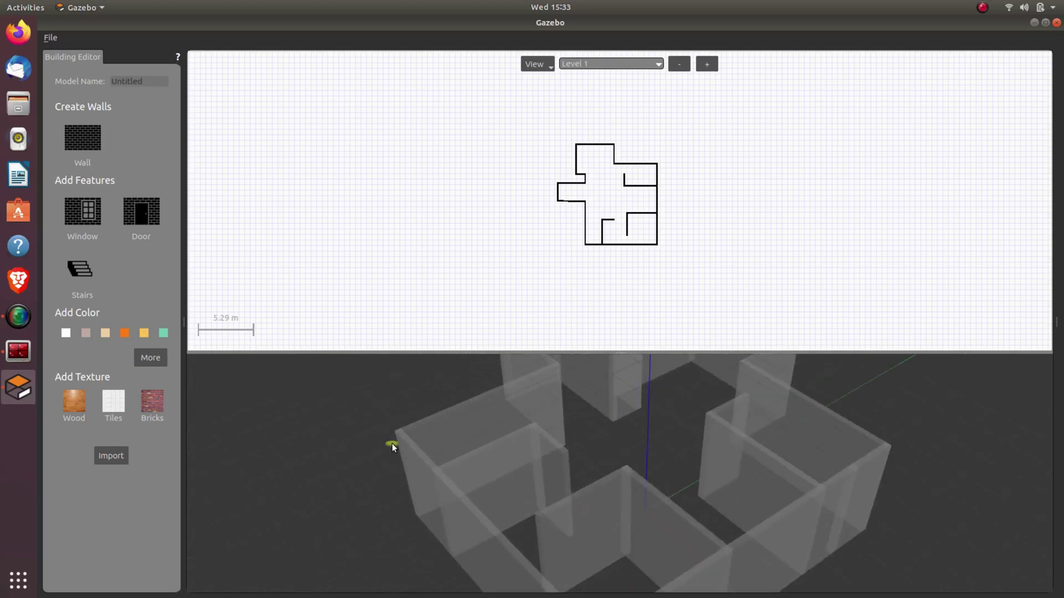
Apply the Bricks texture to the left, front and inner middle walls.
click(144, 396)
click(465, 430)
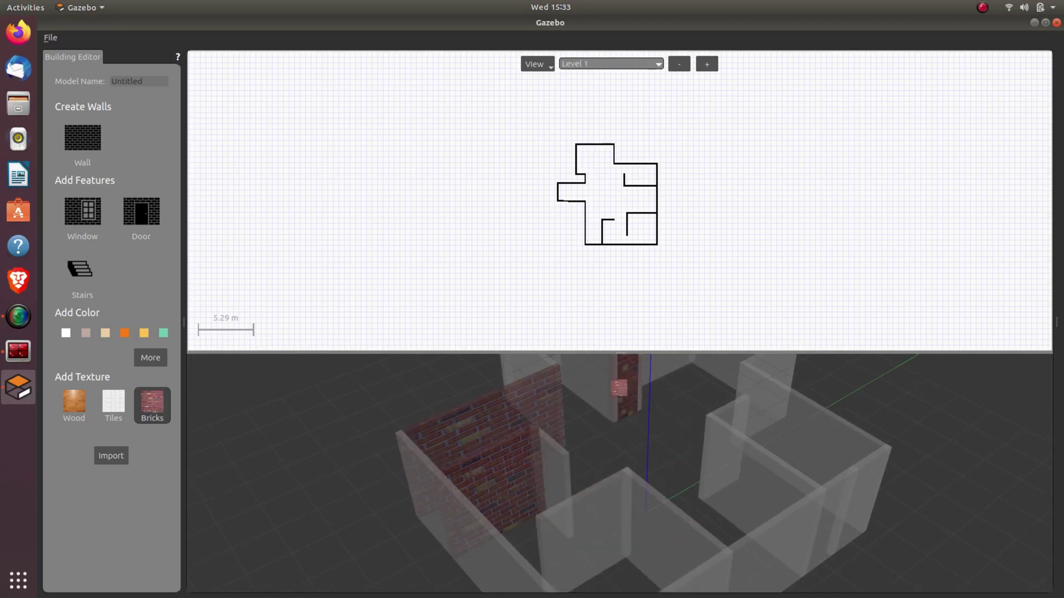
middle_drag(753, 487, 636, 535)
click(636, 535)
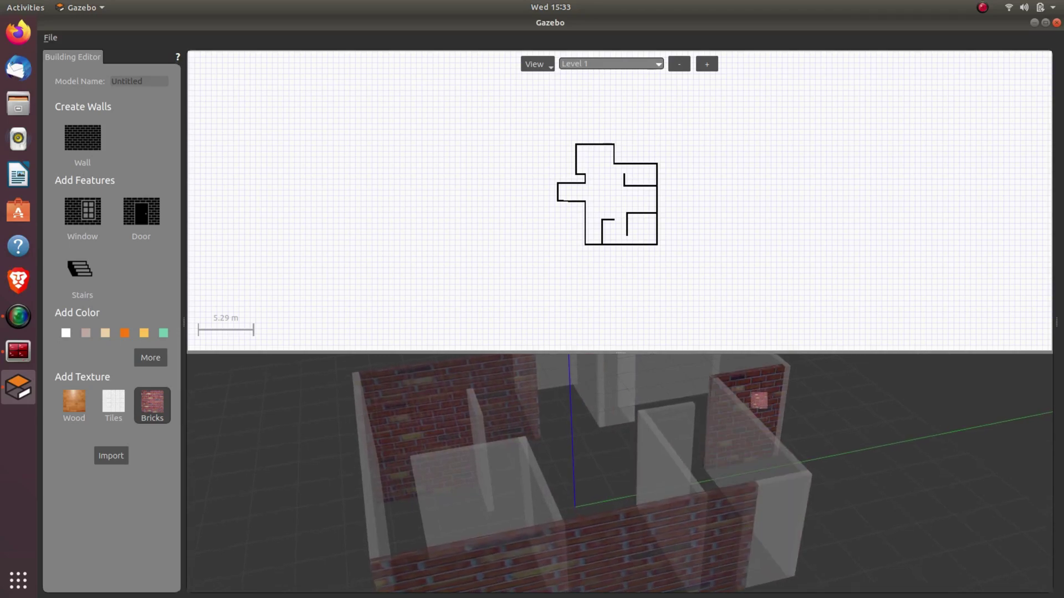
click(470, 467)
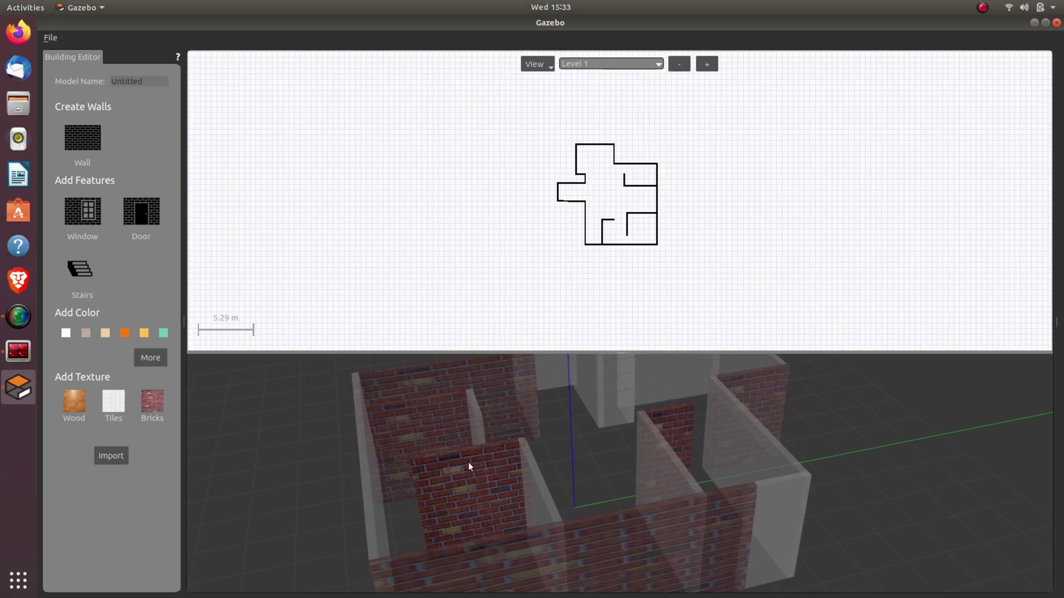
Reselect Bricks and texture four more walls from a new camera angle.
click(152, 404)
scroll(471, 460, down, 5)
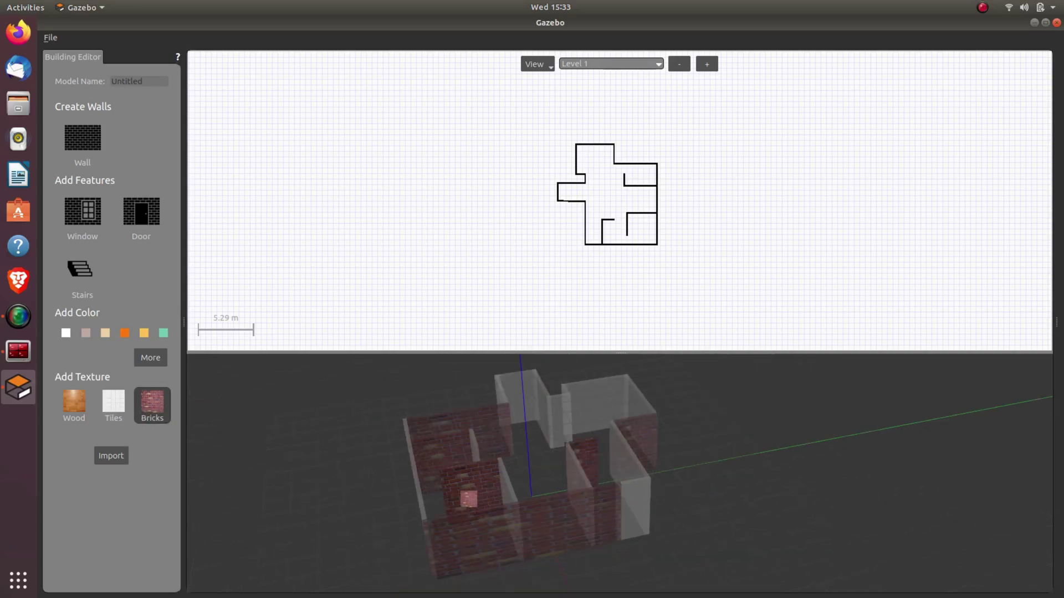
middle_drag(505, 546, 475, 510)
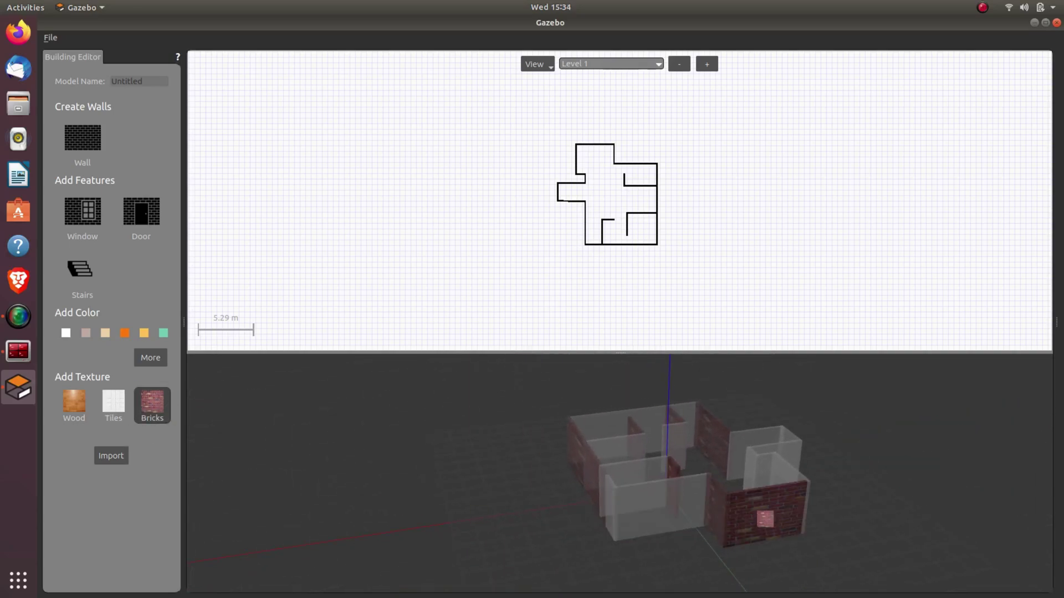
middle_drag(765, 516, 689, 506)
scroll(634, 536, up, 6)
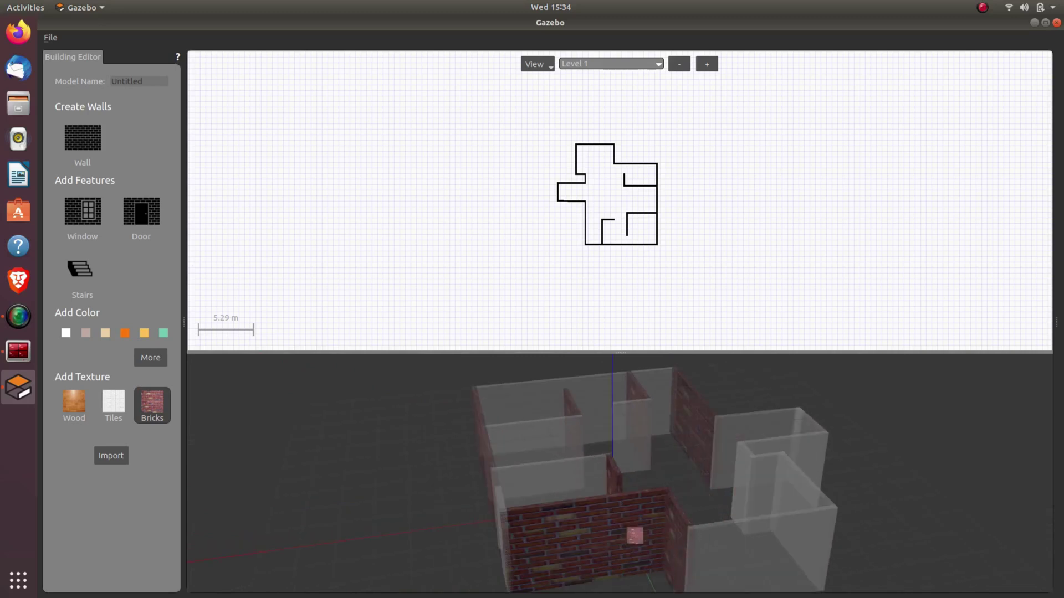
click(515, 437)
click(443, 382)
click(631, 399)
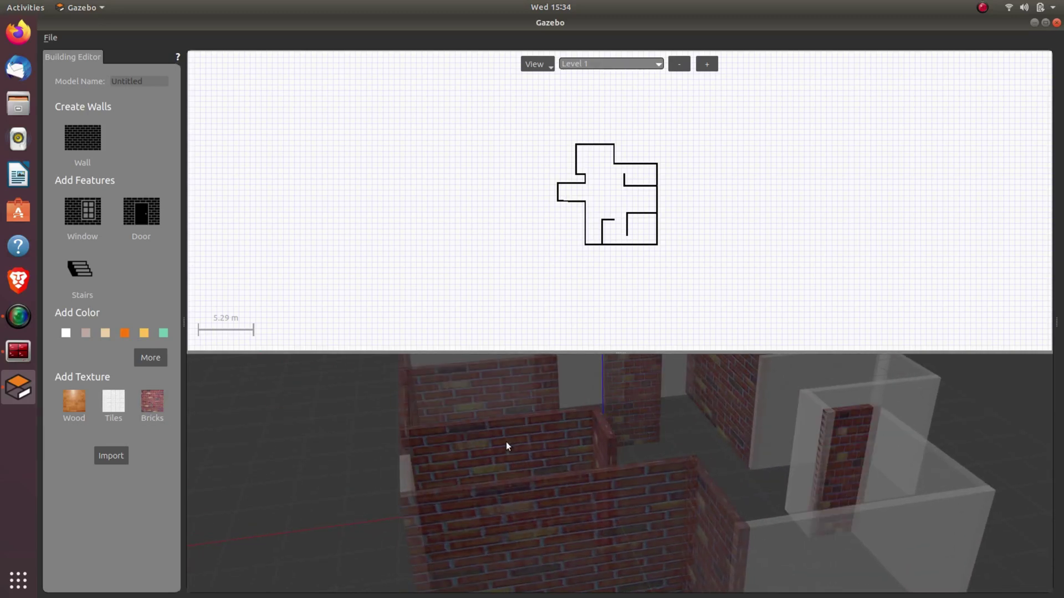
click(798, 459)
Brick the two remaining translucent front walls and orbit to check the finished building.
scroll(667, 513, down, 5)
middle_drag(667, 513, 681, 570)
click(423, 506)
click(819, 551)
middle_drag(819, 551, 633, 573)
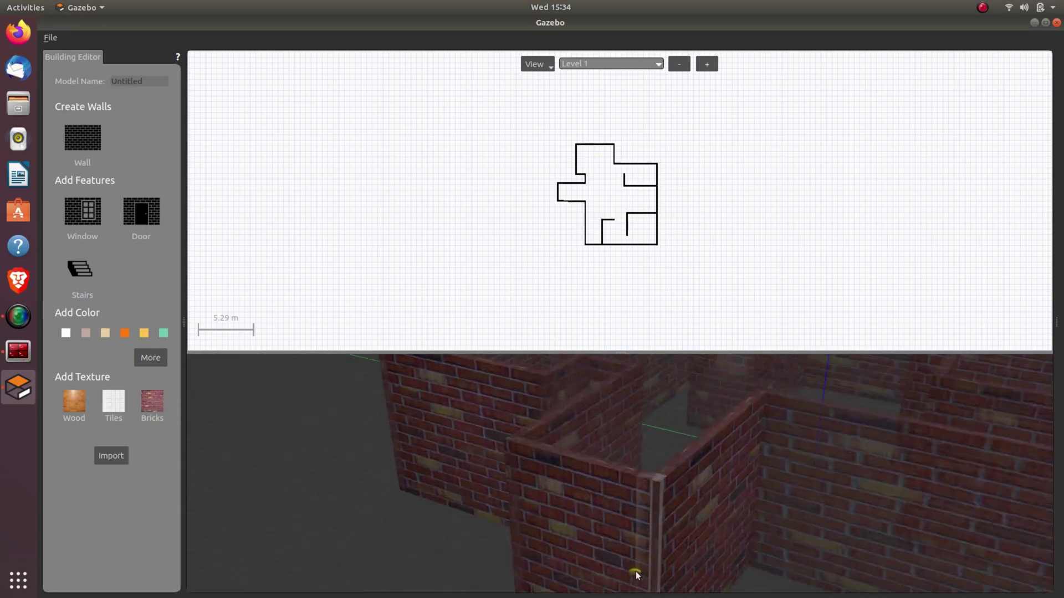
scroll(626, 523, down, 5)
middle_drag(601, 503, 191, 471)
scroll(660, 471, down, 8)
scroll(539, 458, up, 5)
middle_drag(507, 550, 702, 512)
scroll(664, 482, down, 5)
scroll(587, 448, up, 6)
Save the building as model my_first_world, overwriting the existing files, and request exiting the Building Editor.
click(49, 38)
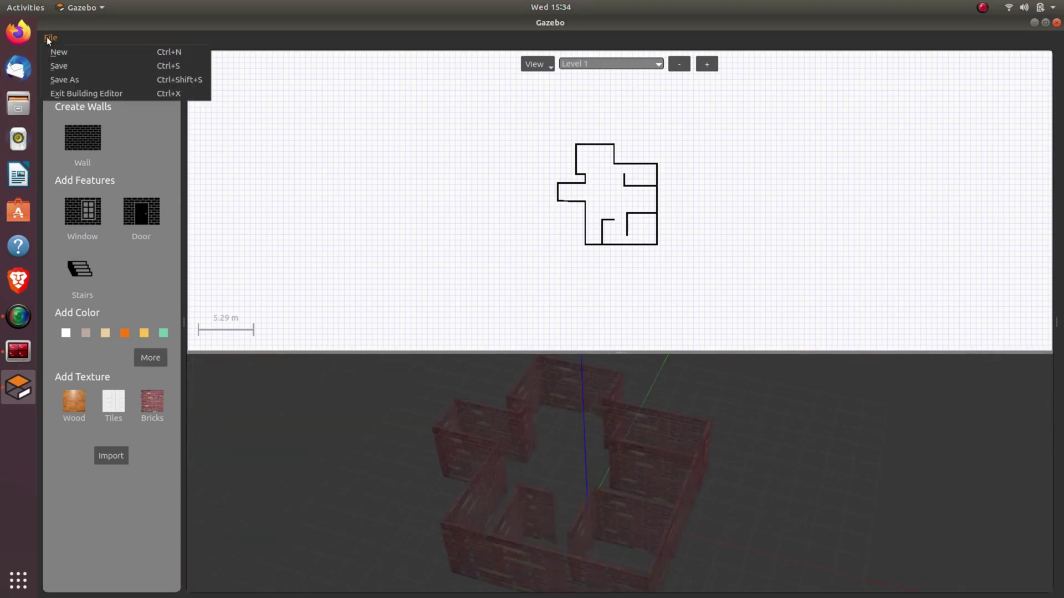
click(69, 80)
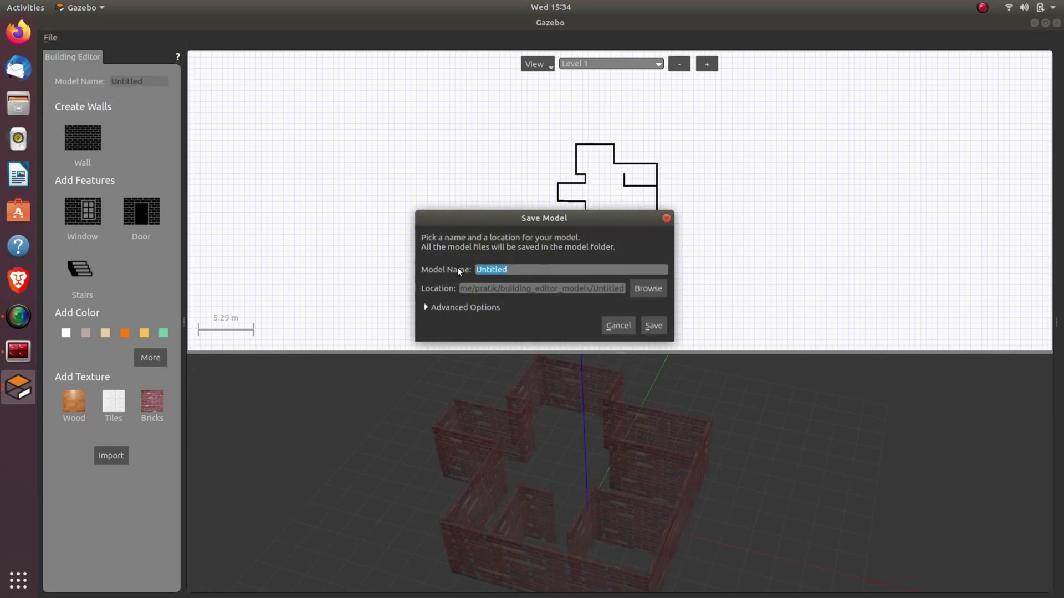
text(my_first_world)
click(654, 326)
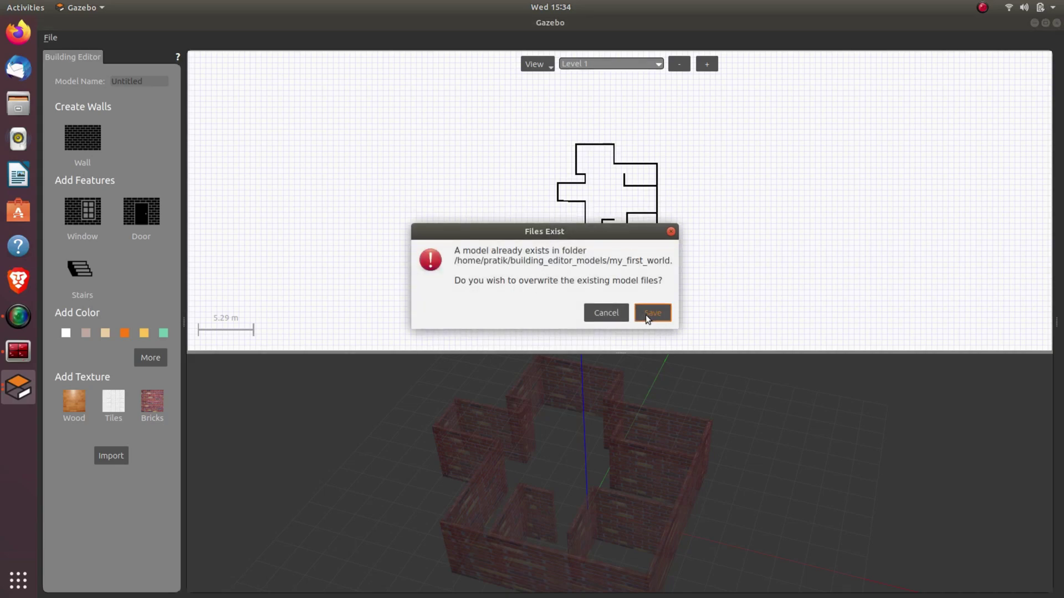
click(646, 313)
click(51, 38)
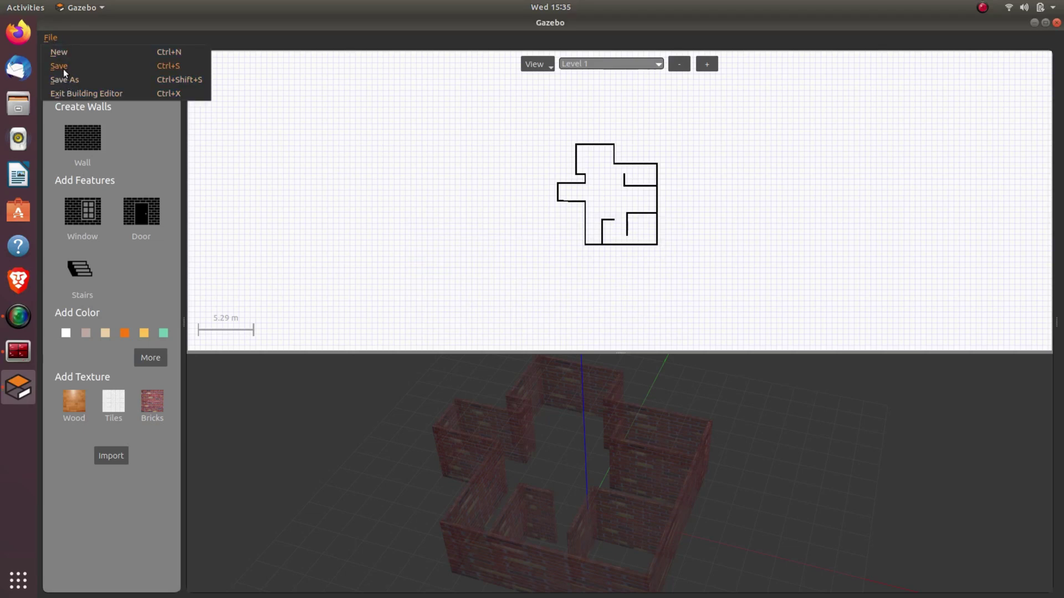
click(62, 93)
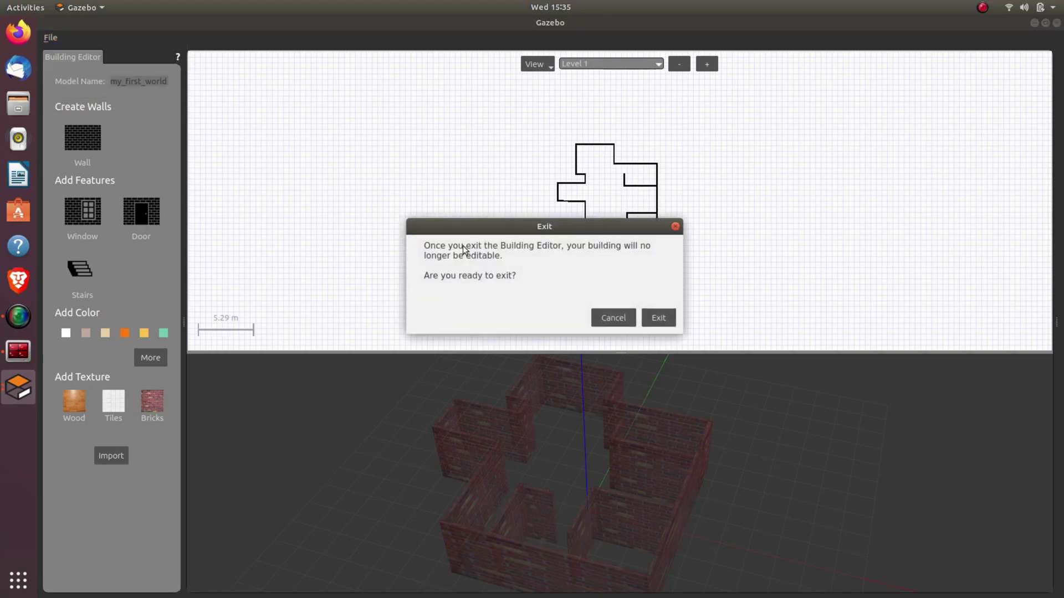
Confirm leaving the Building Editor and orbit the main world view over the brick walls.
click(657, 319)
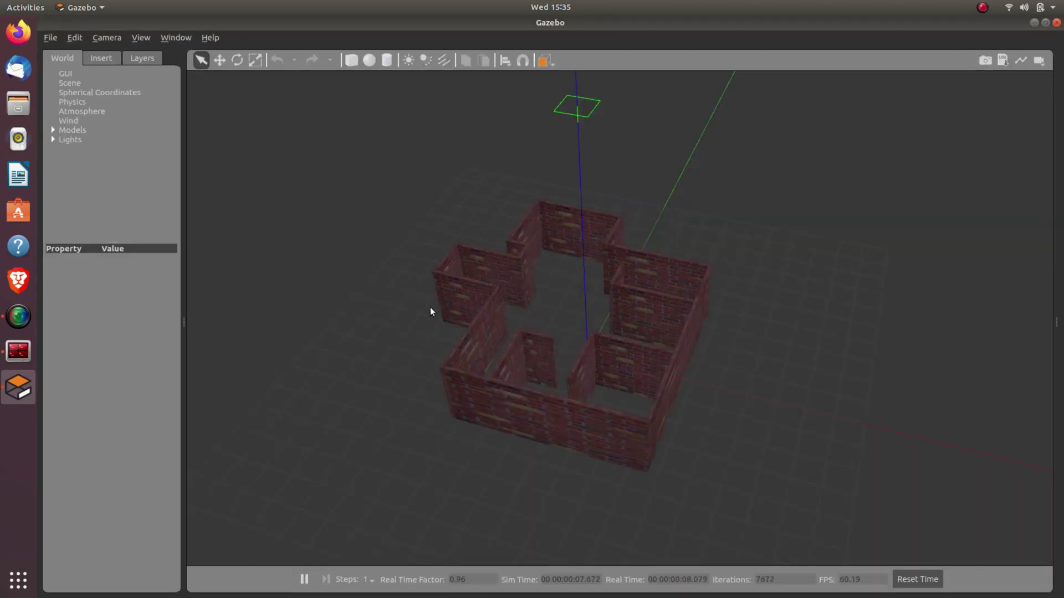
mouse_move(464, 422)
middle_down()
mouse_move(651, 442)
mouse_move(840, 332)
middle_up()
scroll(640, 358, down, 3)
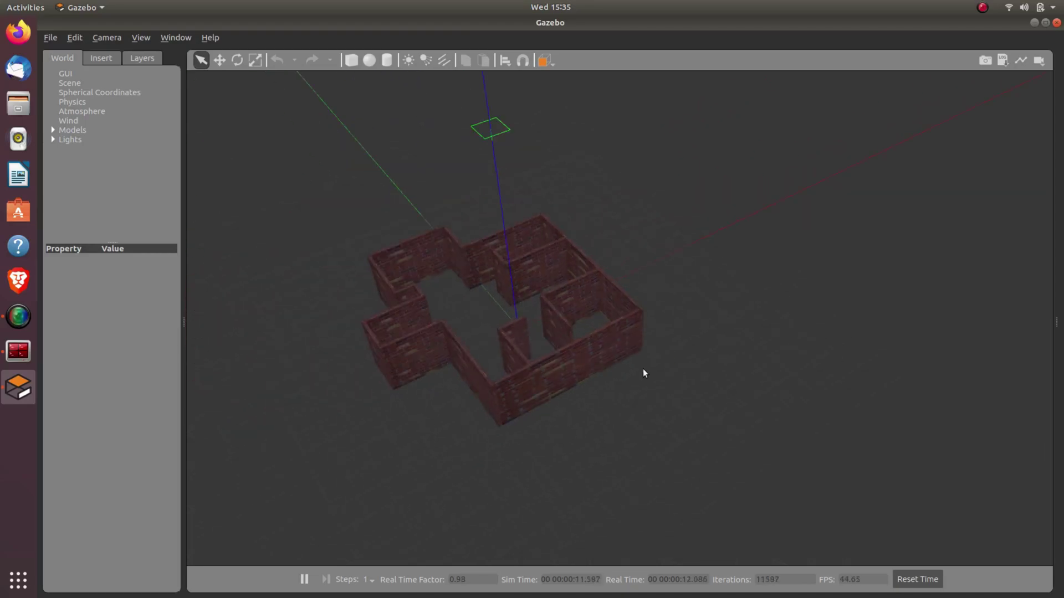
mouse_move(642, 370)
middle_down()
mouse_move(506, 373)
mouse_move(617, 328)
mouse_move(541, 337)
middle_up()
scroll(541, 337, down, 3)
scroll(507, 379, up, 5)
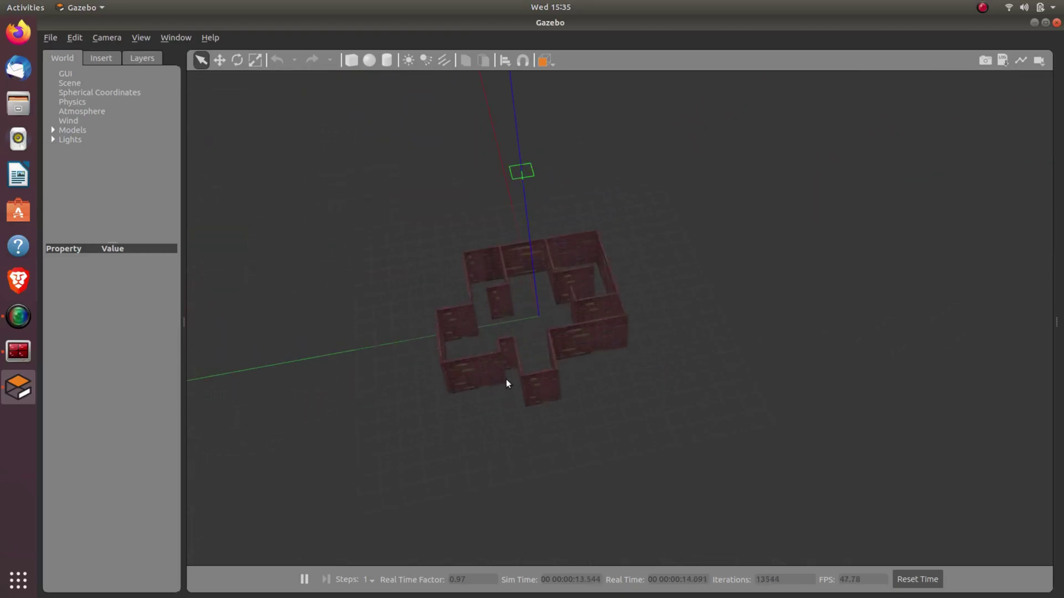
Expand a model source on the Insert tab and scroll through its model list.
click(100, 58)
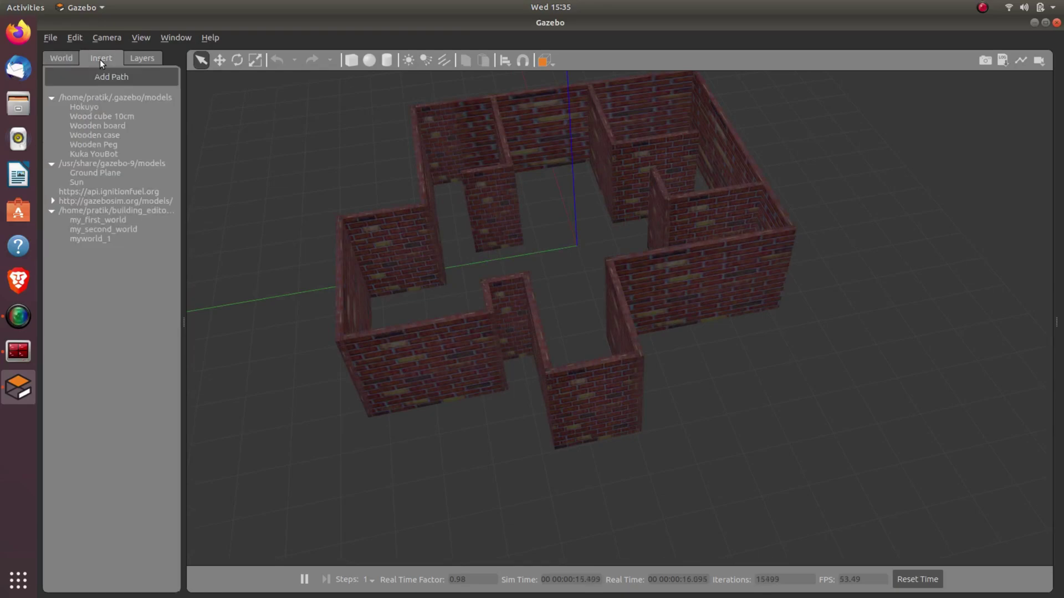
click(83, 192)
scroll(94, 258, down, 10)
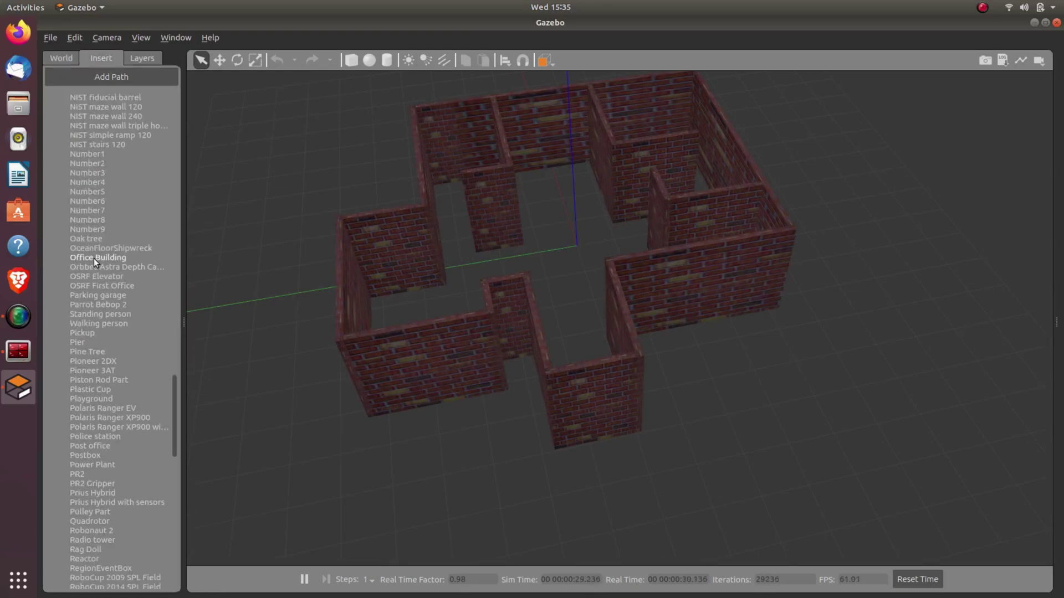
scroll(94, 258, down, 18)
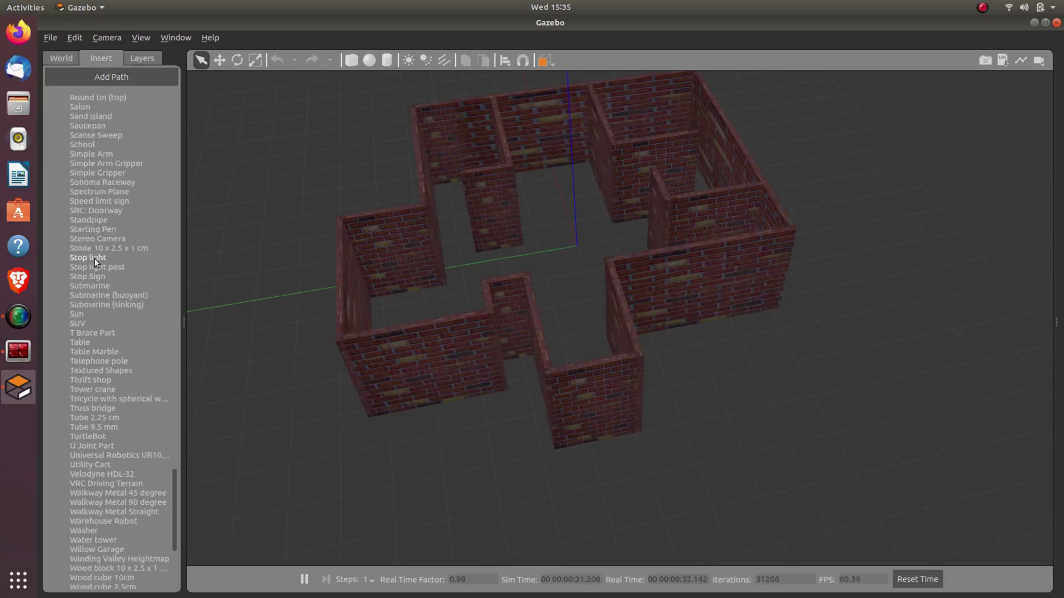
scroll(95, 254, down, 5)
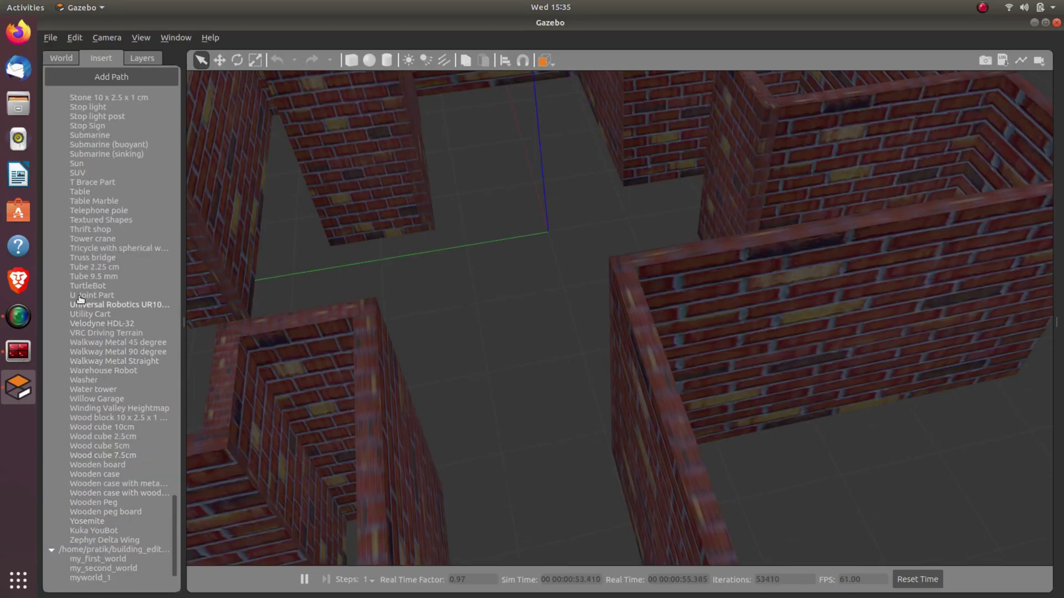
scroll(80, 300, up, 6)
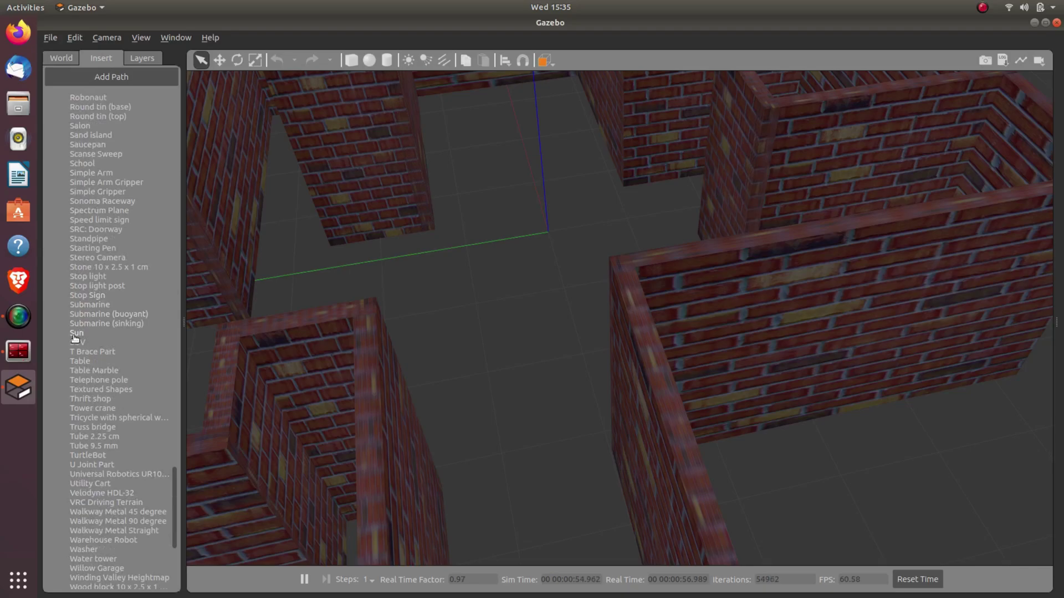
scroll(77, 336, up, 12)
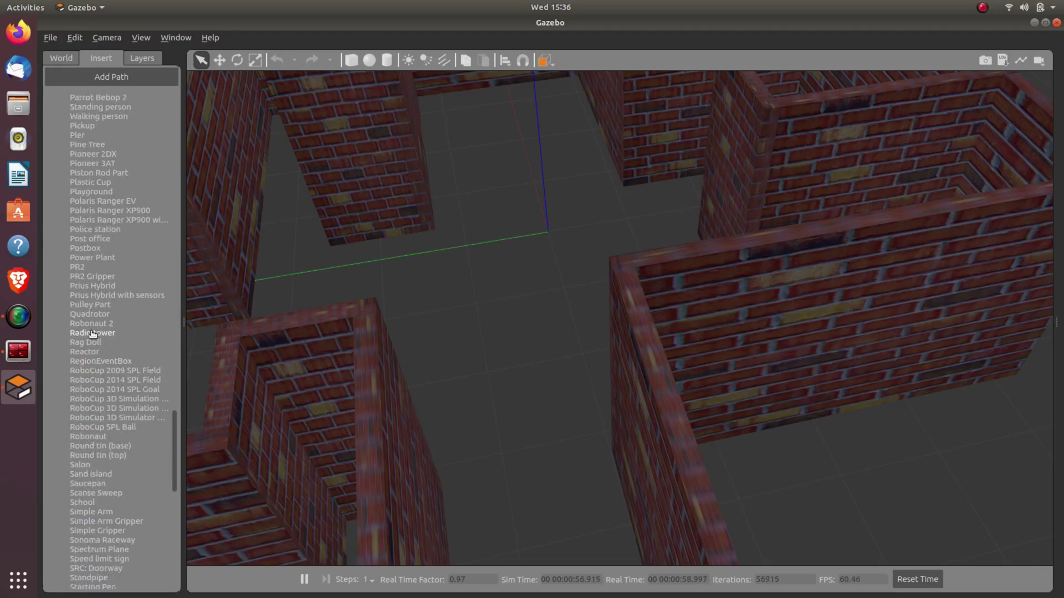
scroll(92, 333, up, 7)
middle_drag(361, 322, 593, 391)
scroll(477, 333, down, 3)
scroll(592, 391, down, 3)
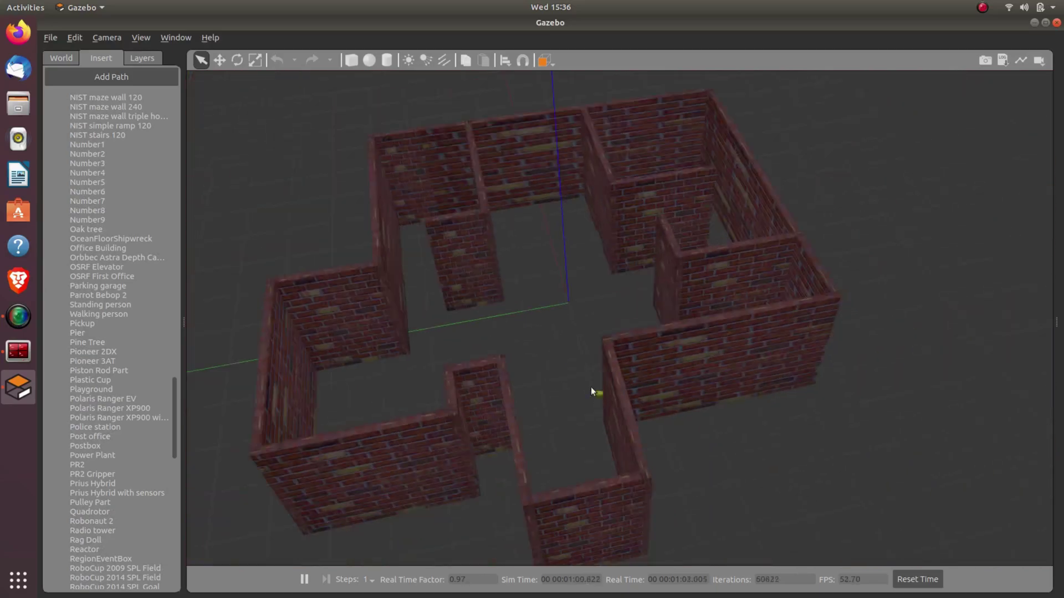
Save the world as my_frist_world.world via File > Save World As.
click(51, 38)
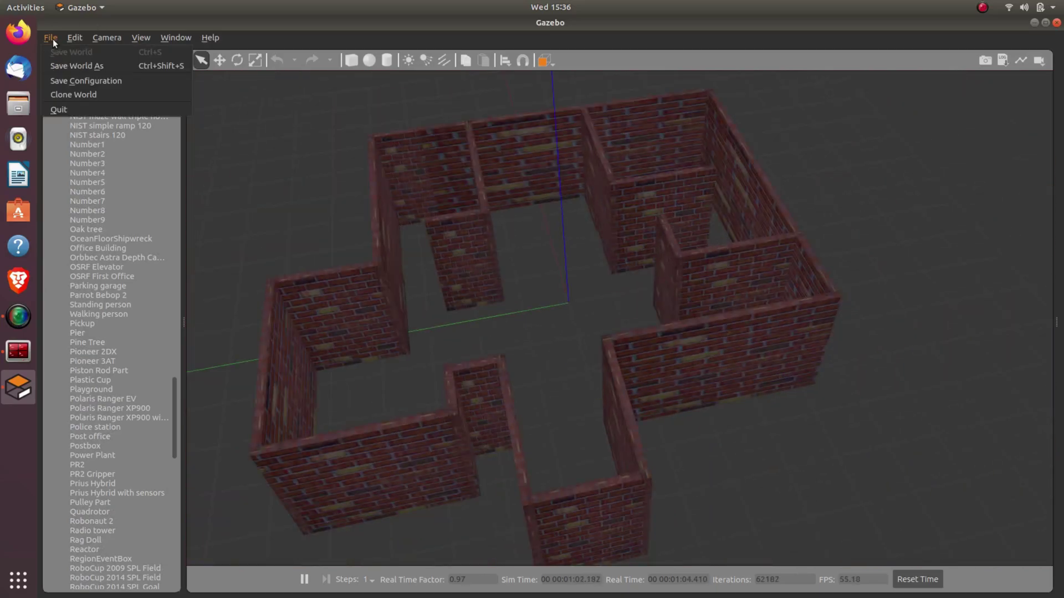
click(61, 67)
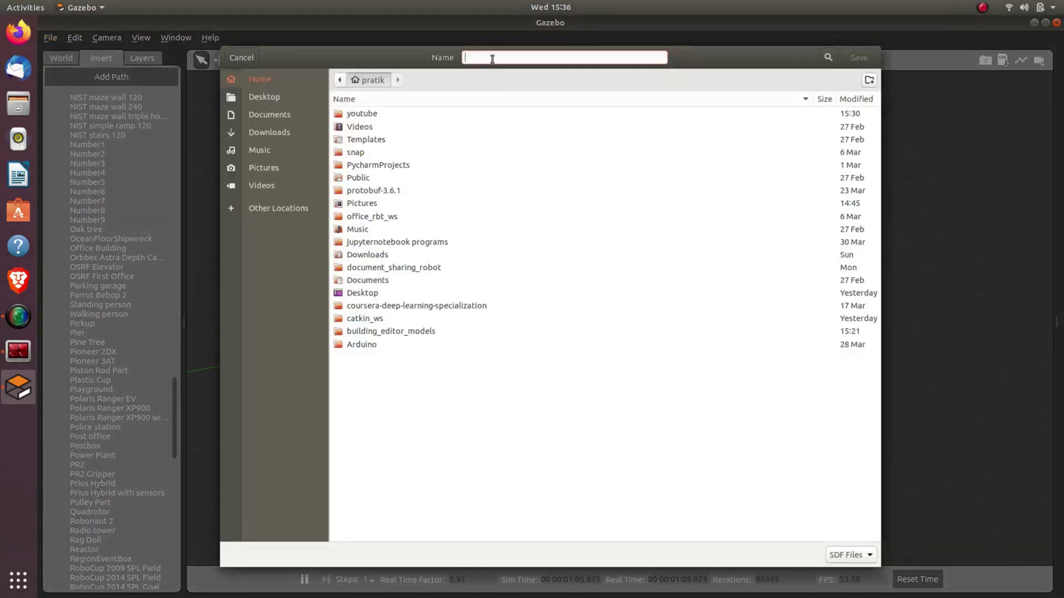
text(my_frist_world.world)
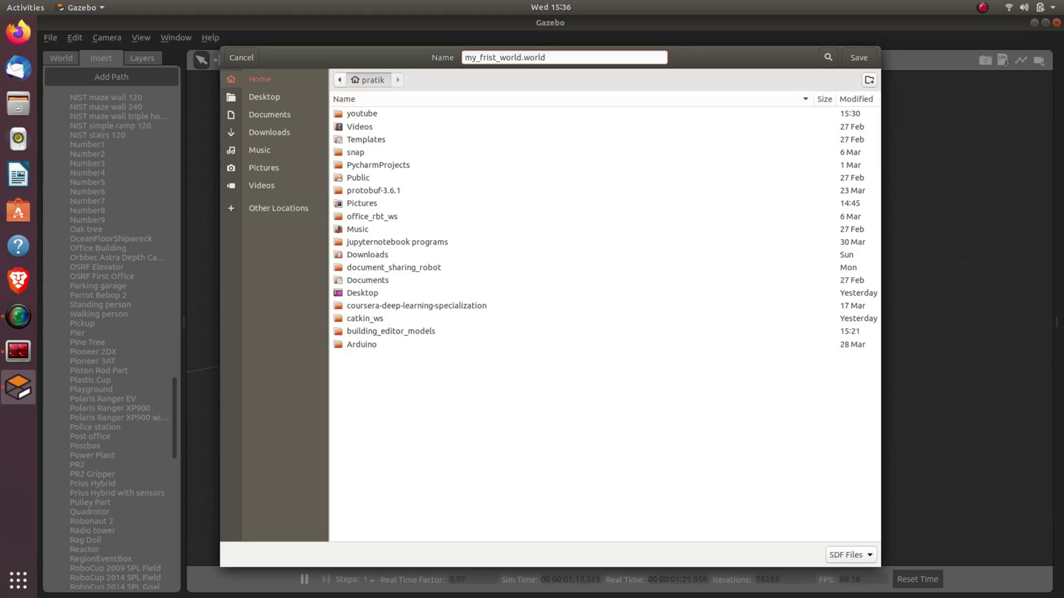
click(865, 59)
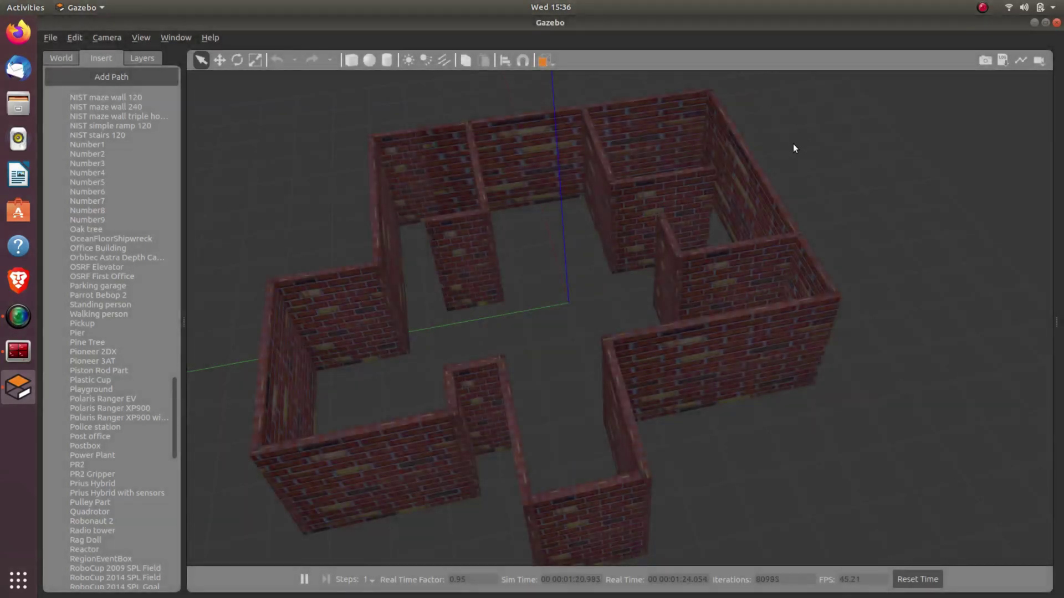
Stop the running Gazebo with Ctrl+C in its launching terminal.
click(760, 185)
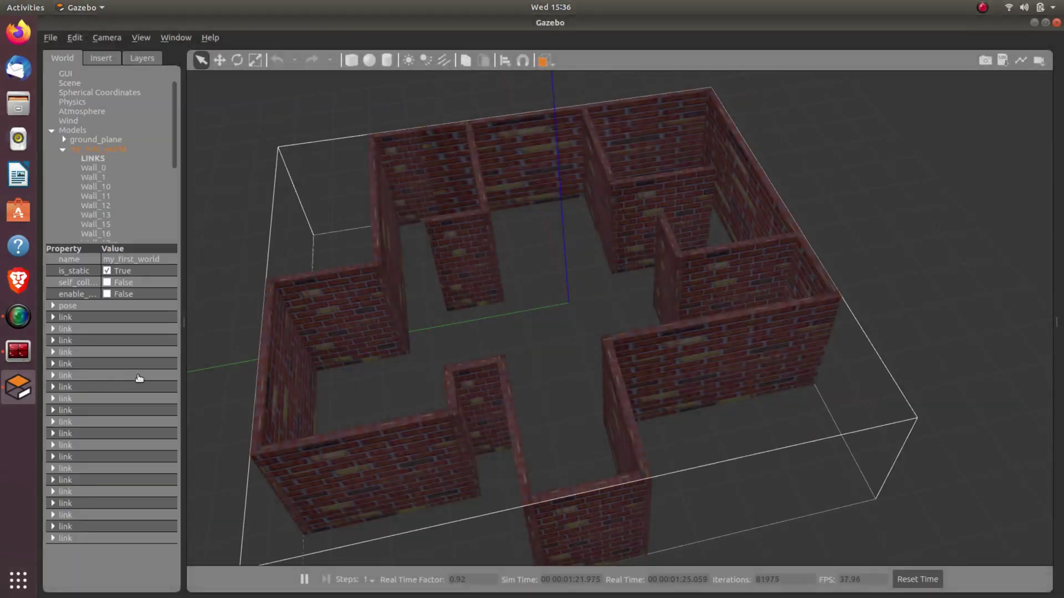
key(alt+Tab)
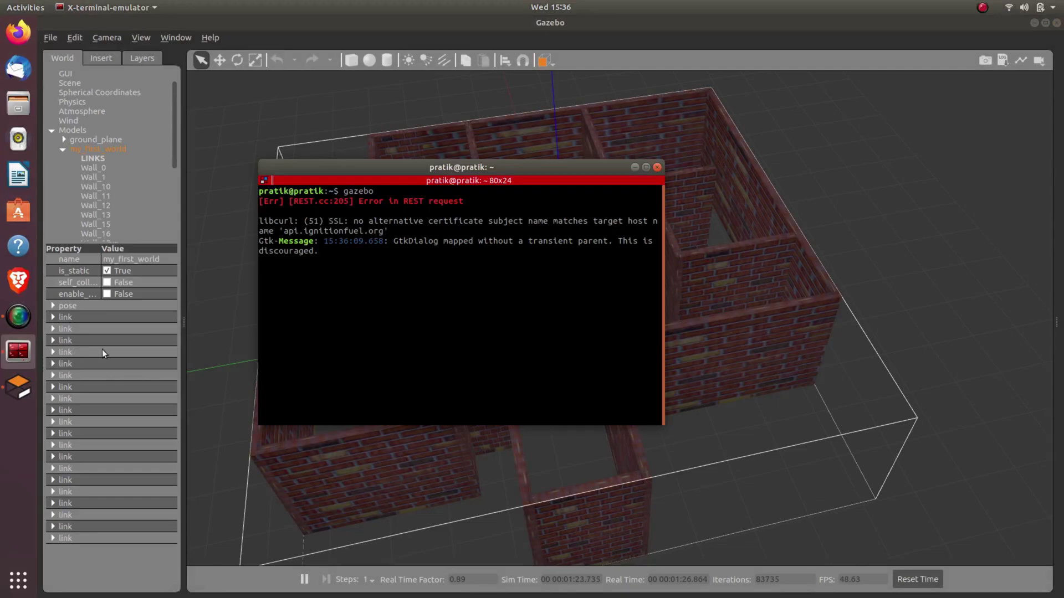
key(ctrl+c)
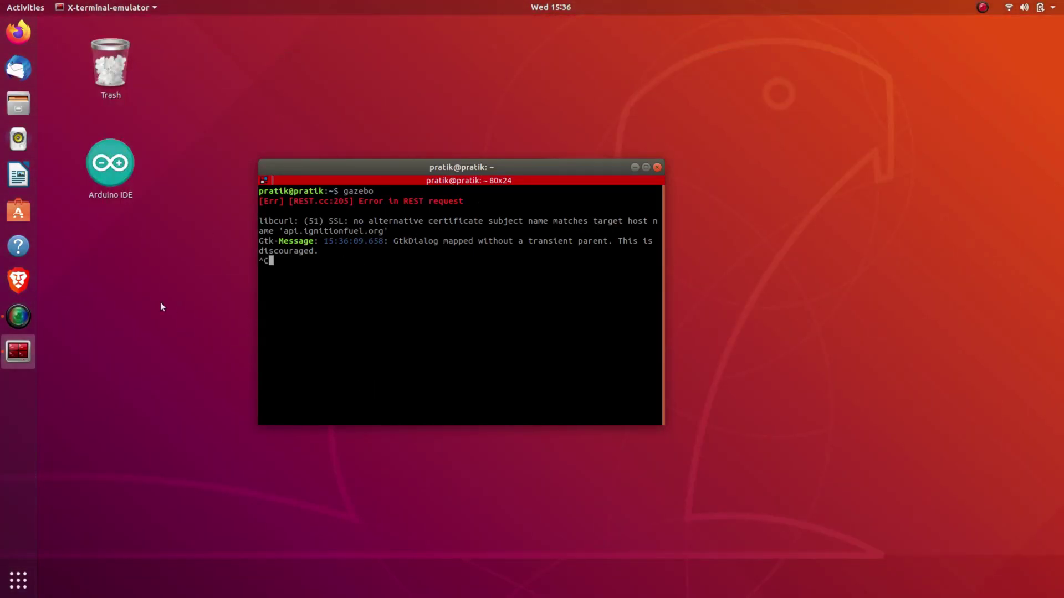
Inspect my_frist_world.world from the home folder, then close it.
click(18, 104)
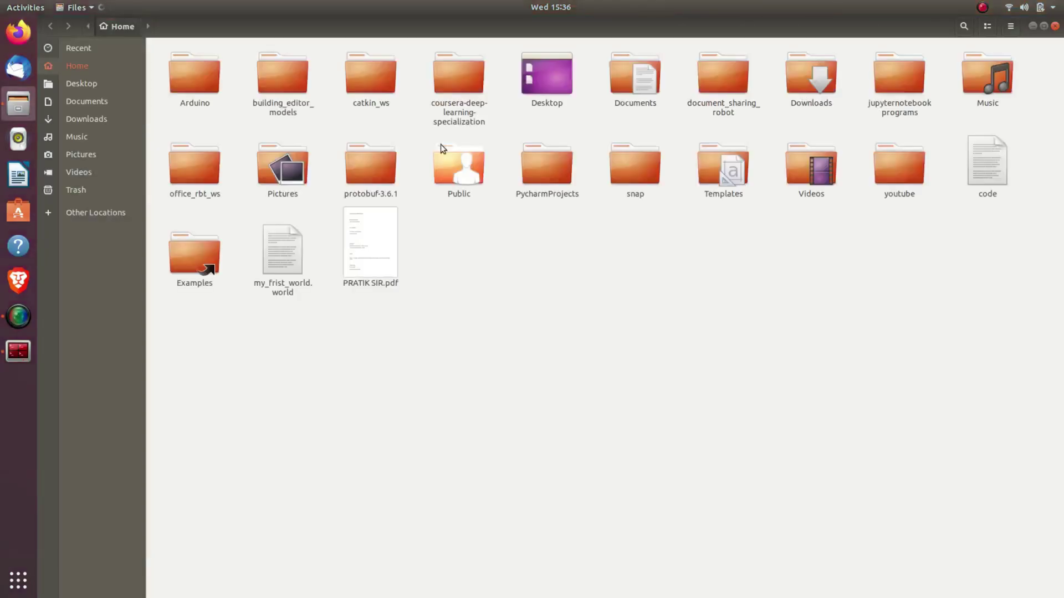
double_click(287, 283)
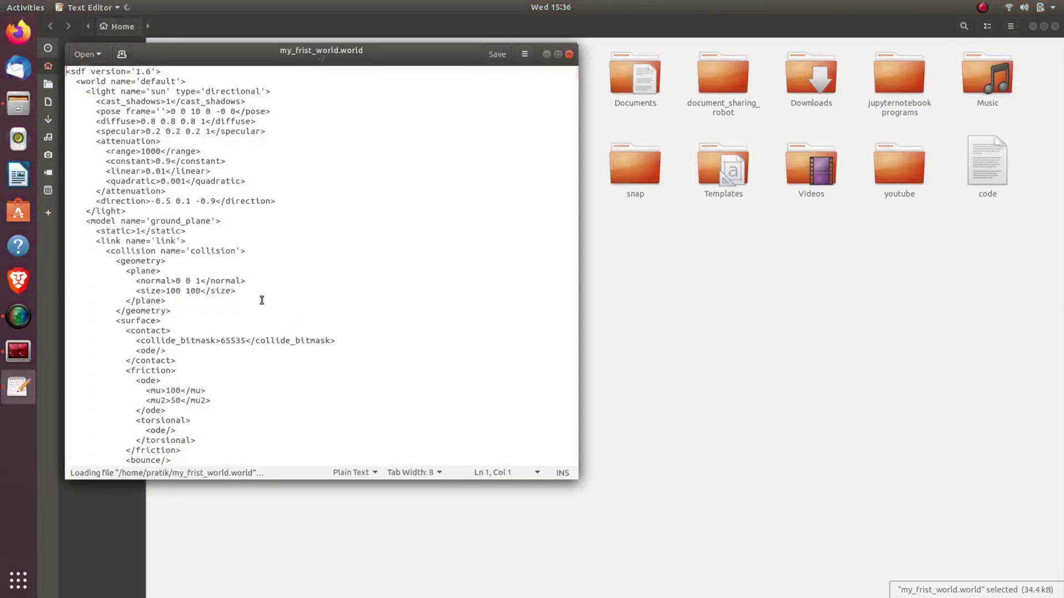
click(570, 55)
Cut my_frist_world.world and go to catkin_ws/src/differential_drive_robot_description.
right_click(290, 244)
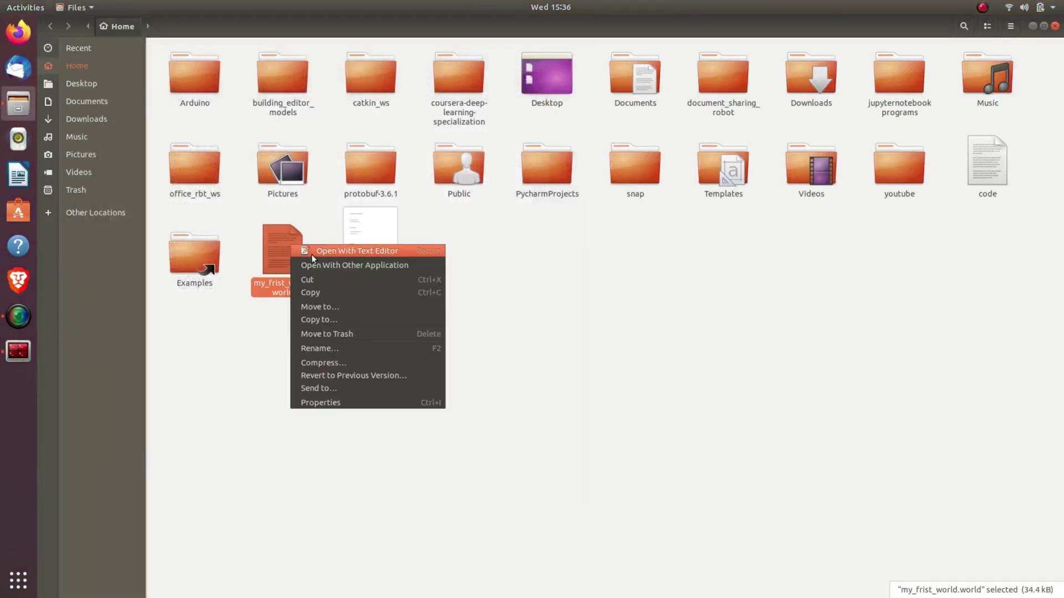
click(317, 284)
double_click(387, 93)
click(344, 85)
double_click(344, 85)
double_click(205, 94)
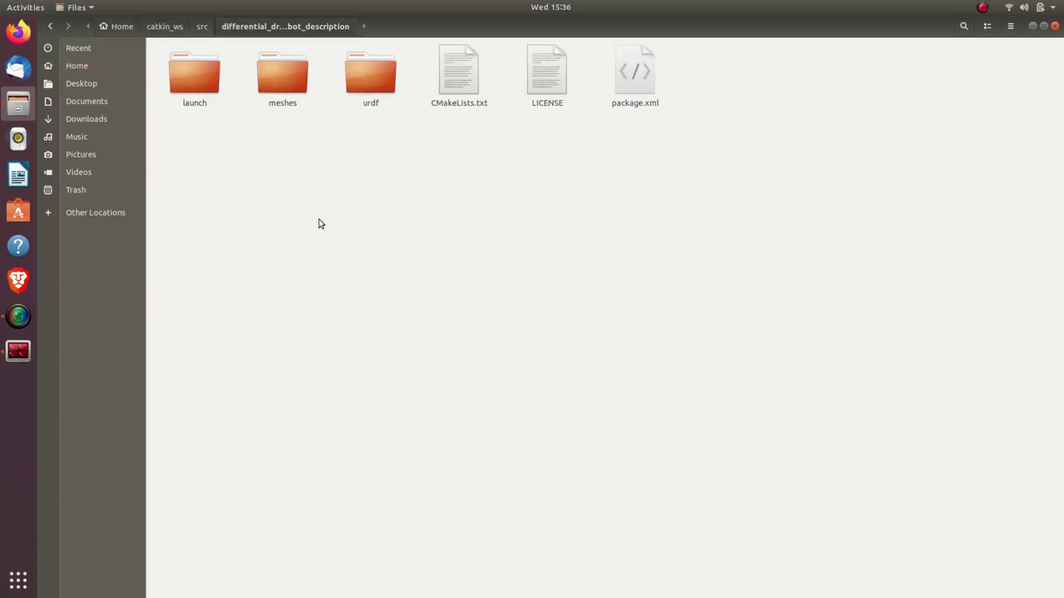
Create a new folder named worlds in the robot description package.
right_click(363, 204)
click(370, 211)
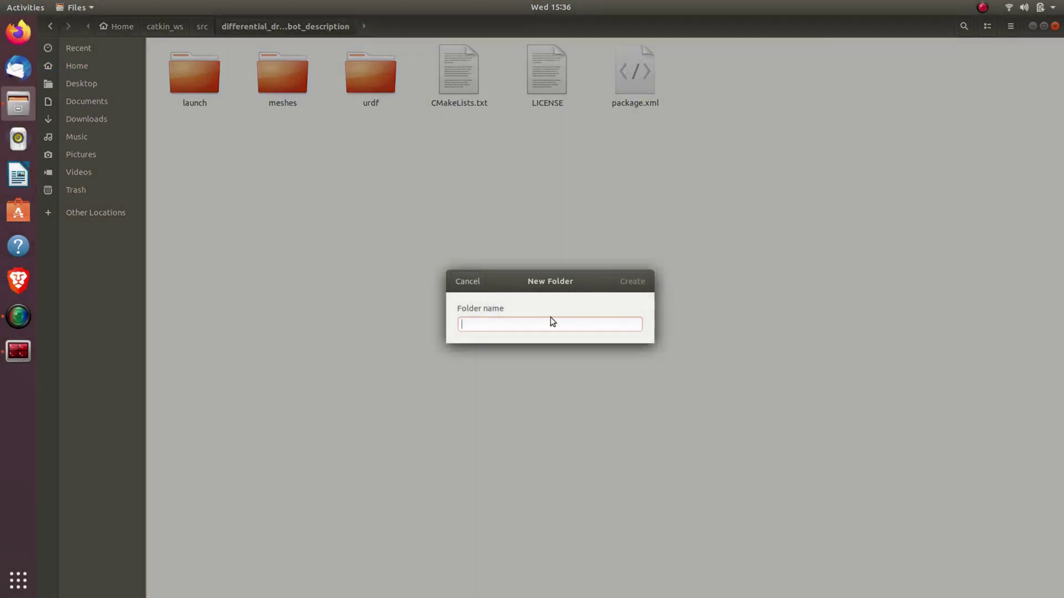
text(worlds)
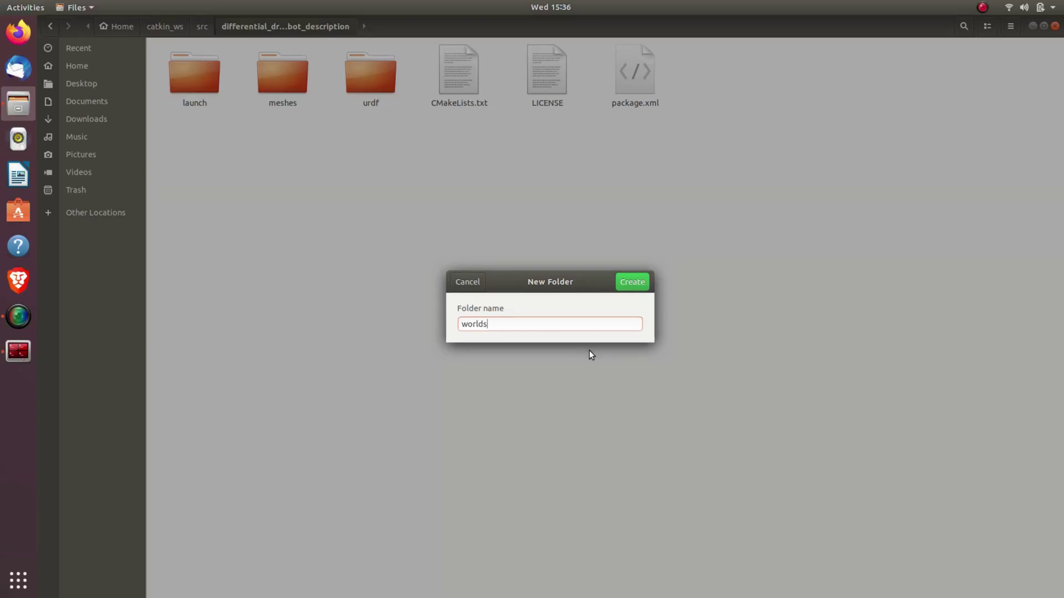
key(Return)
Paste my_frist_world.world into the worlds folder and return to the package folder.
double_click(452, 88)
right_click(468, 146)
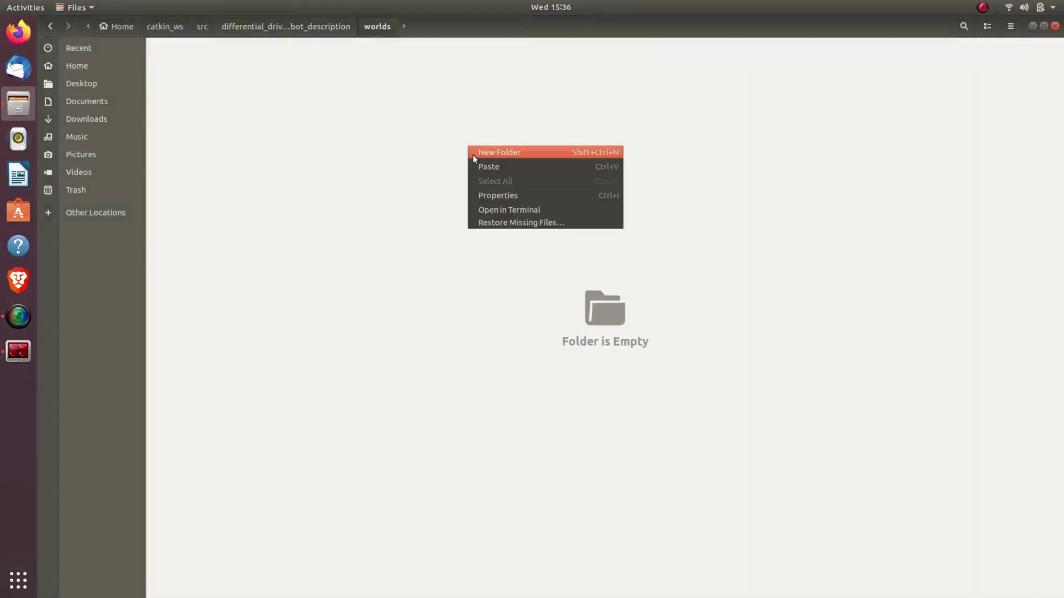
click(491, 167)
click(254, 179)
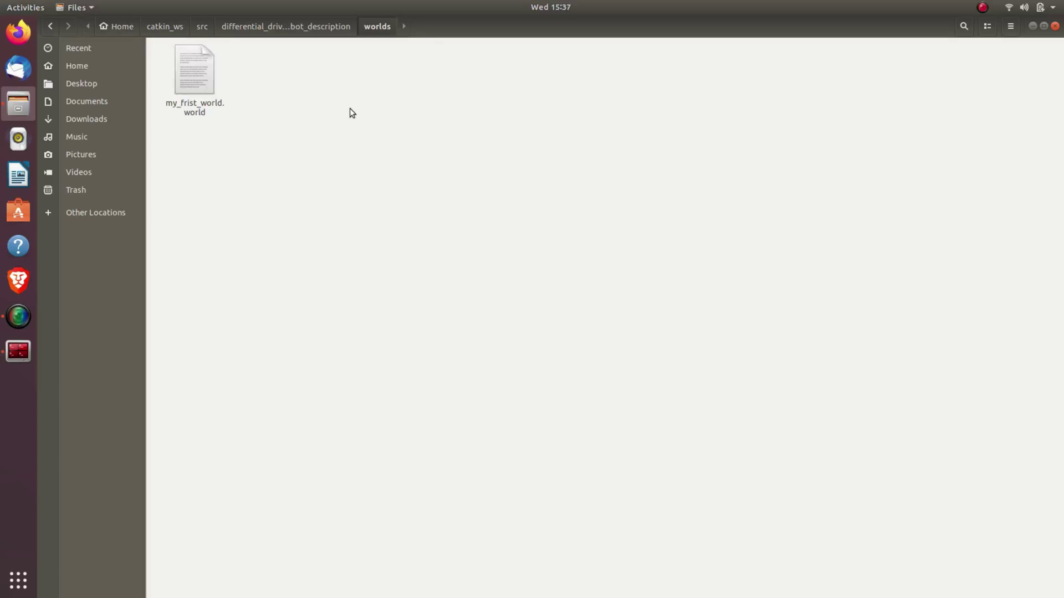
click(306, 31)
click(408, 153)
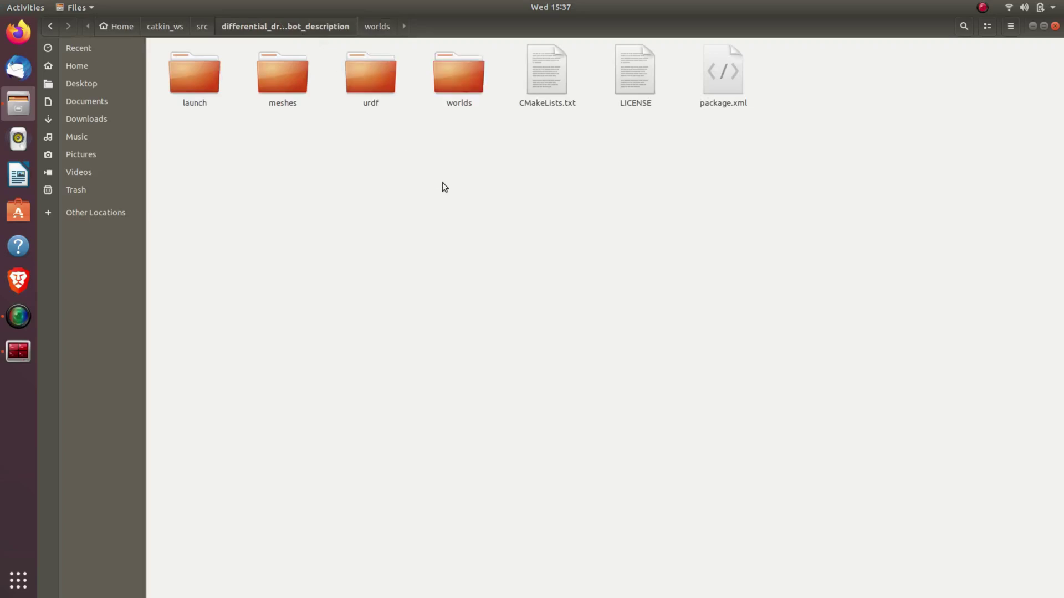
Open gazebo.launch from the package's launch folder with Text Editor.
double_click(201, 83)
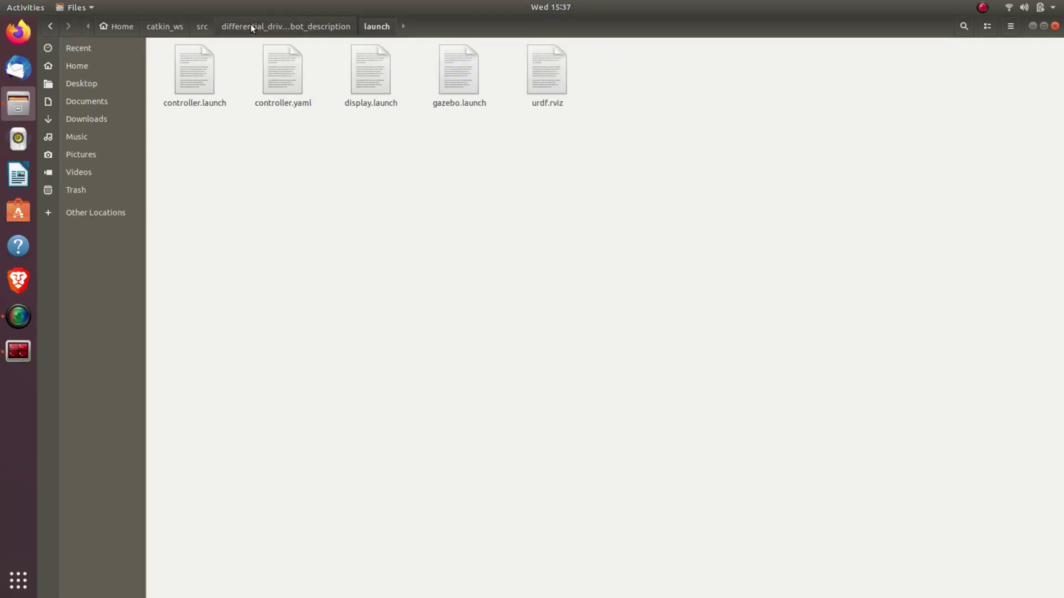
click(251, 25)
double_click(198, 78)
click(457, 72)
right_click(458, 72)
click(487, 80)
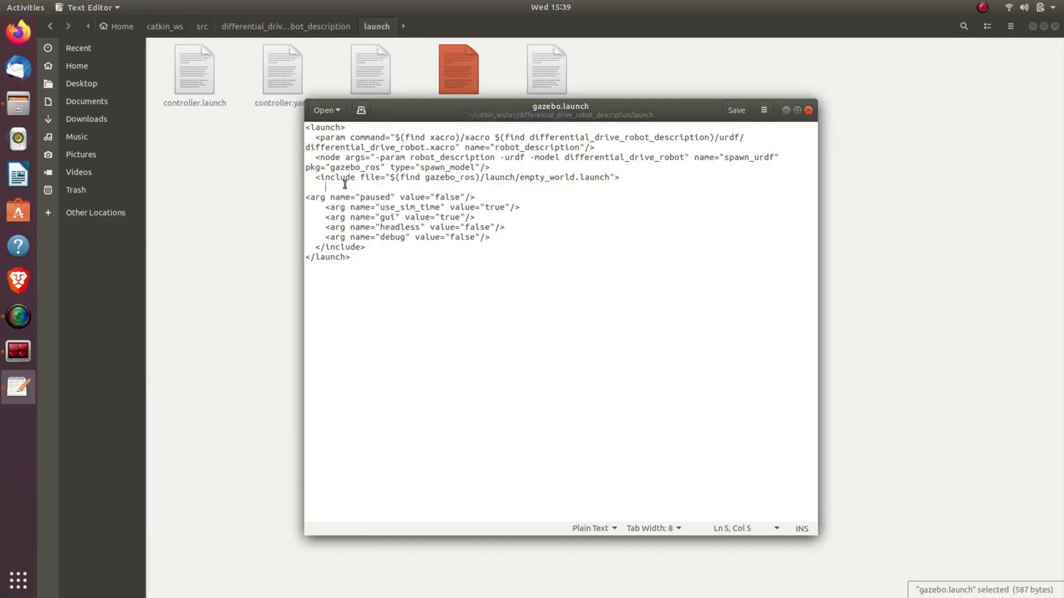
Copy the paused arg line onto empty line 5 and erase its value.
text(<)
key(BackSpace)
click(320, 197)
key(shift+Down)
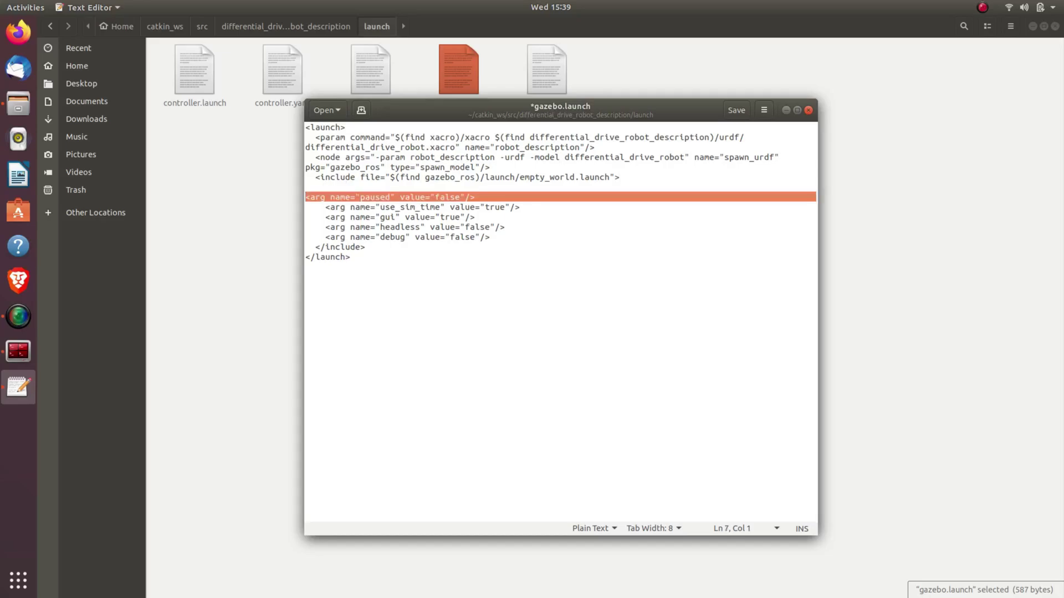
key(shift+Left)
key(ctrl+c)
key(Up)
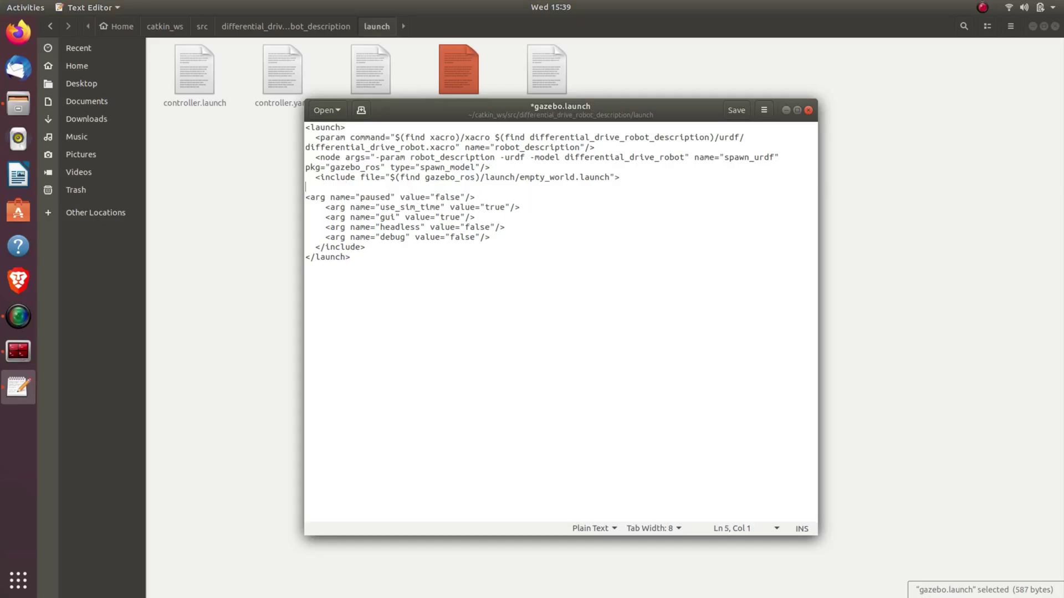
key(ctrl+v)
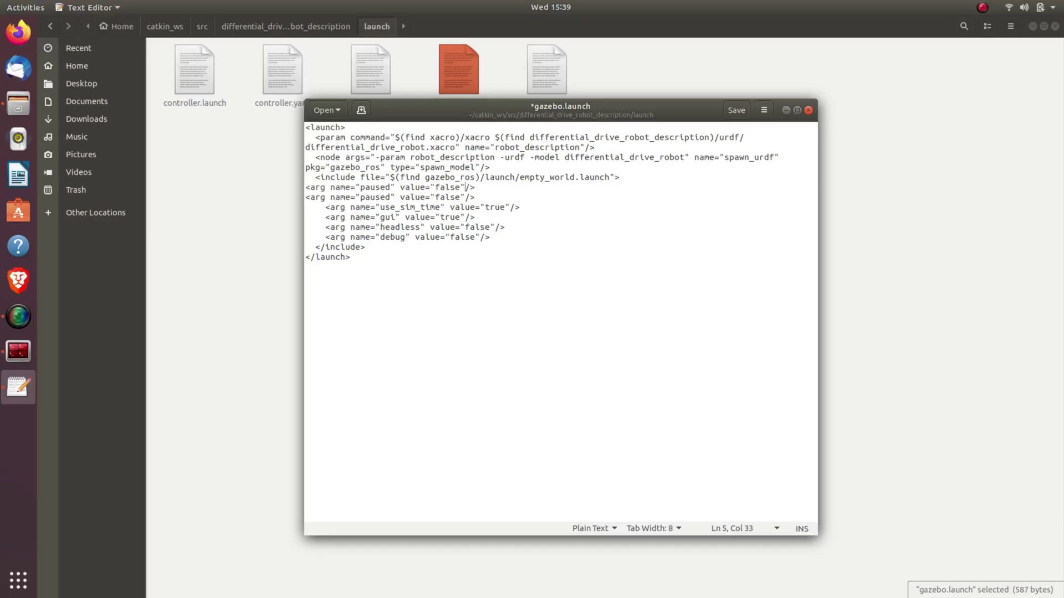
key(BackSpace)
key(BackSpace)
key(BackSpace)
key(BackSpace)
key(BackSpace)
key(BackSpace)
key(BackSpace)
key(BackSpace)
key(BackSpace)
key(BackSpace)
key(BackSpace)
key(BackSpace)
key(BackSpace)
key(BackSpace)
key(BackSpace)
key(BackSpace)
key(BackSpace)
key(BackSpace)
key(BackSpace)
key(BackSpace)
key(BackSpace)
Name the arg world_name and start its value with $(find differential_drive_robot_description)/worlds/.
text(world_name)
text( value="")
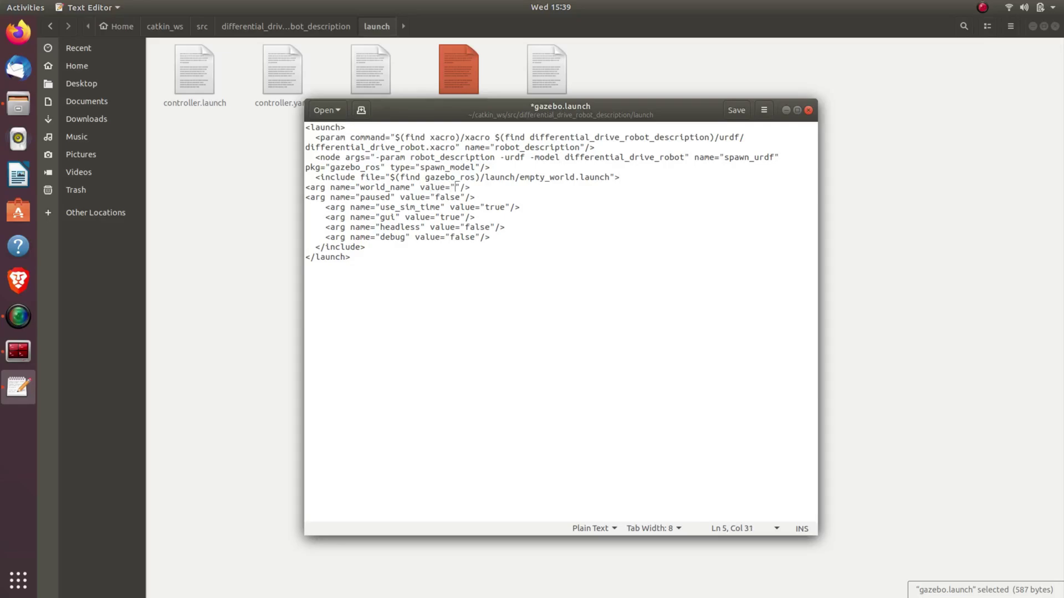
text($())
key(Left)
text(find differential_drive_robo)
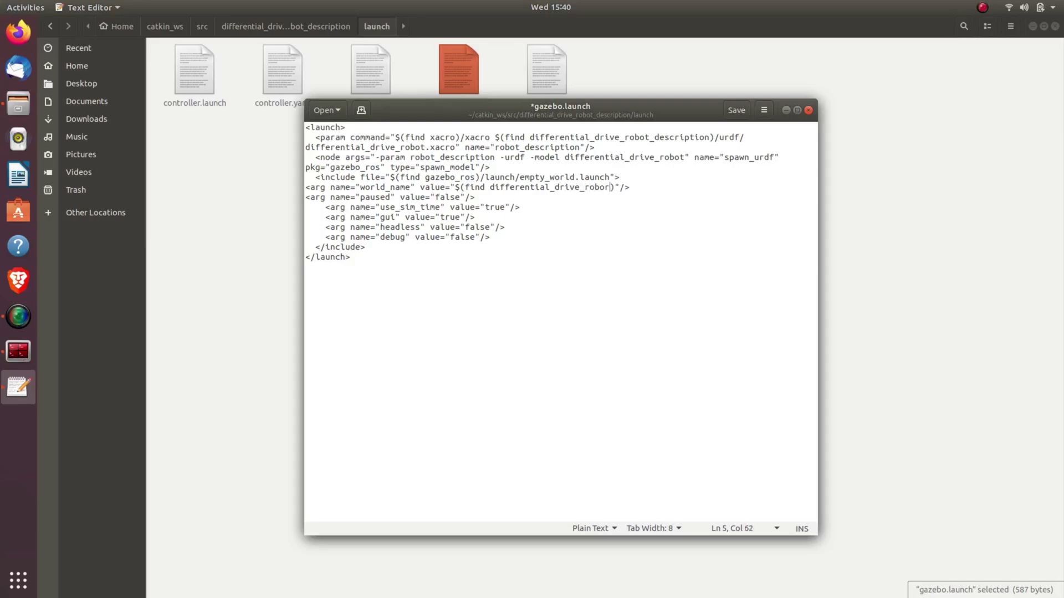
text(t_description)
text(/worlds/)
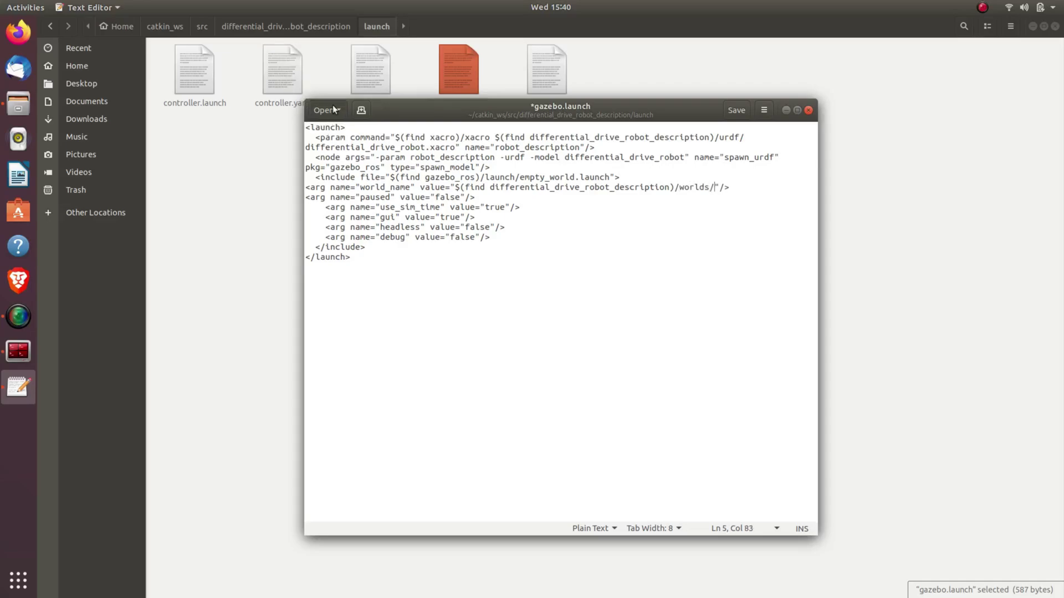
Check the world file name in Files, complete the value with my_frist_world.world, and add a new line.
click(202, 32)
click(206, 23)
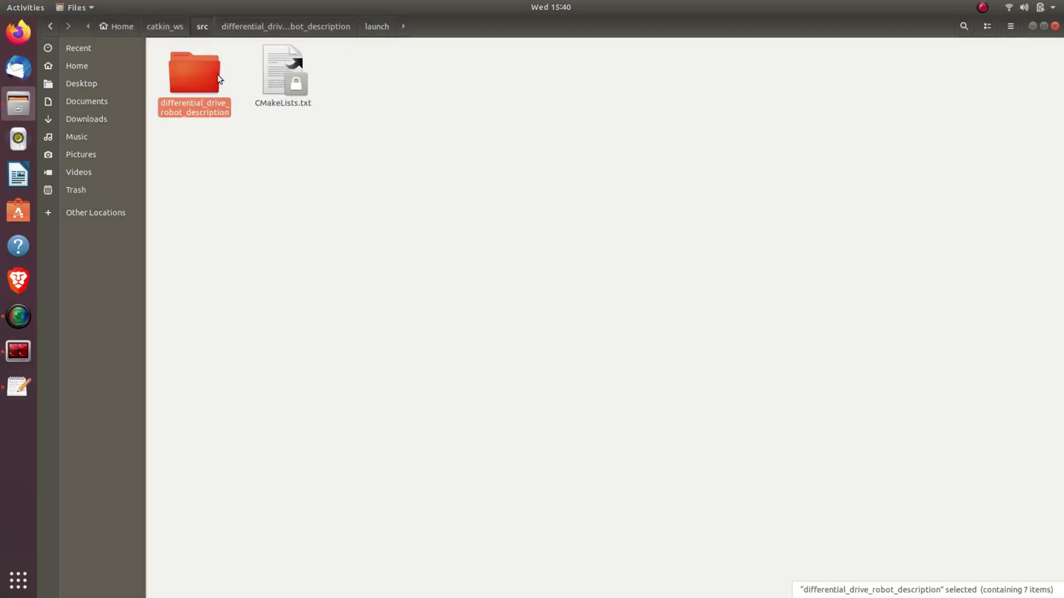
double_click(217, 75)
double_click(311, 134)
key(alt+Tab)
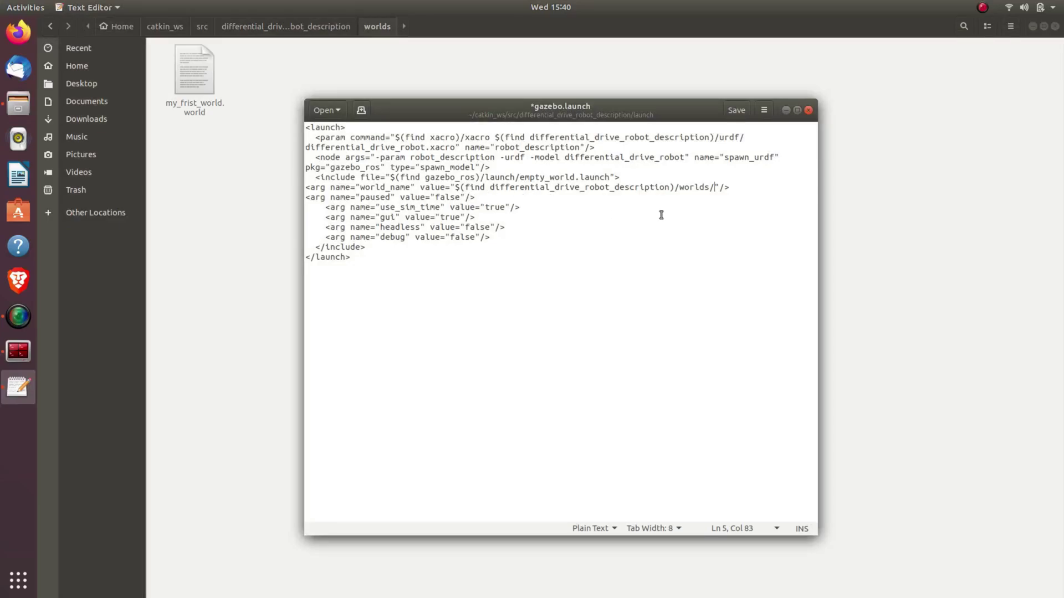
text(my_frist_world.world)
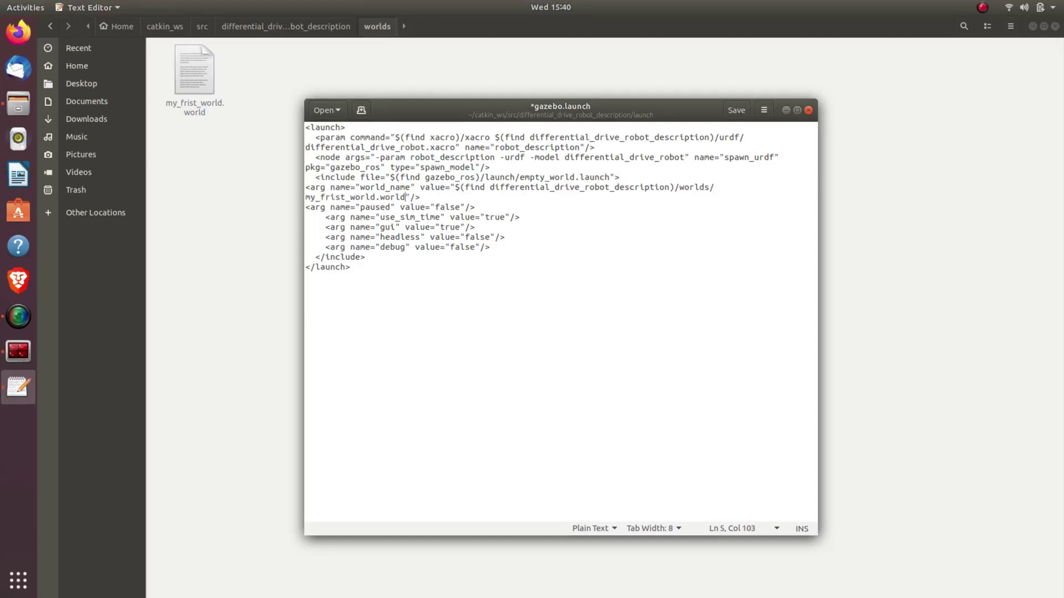
key(End)
key(Return)
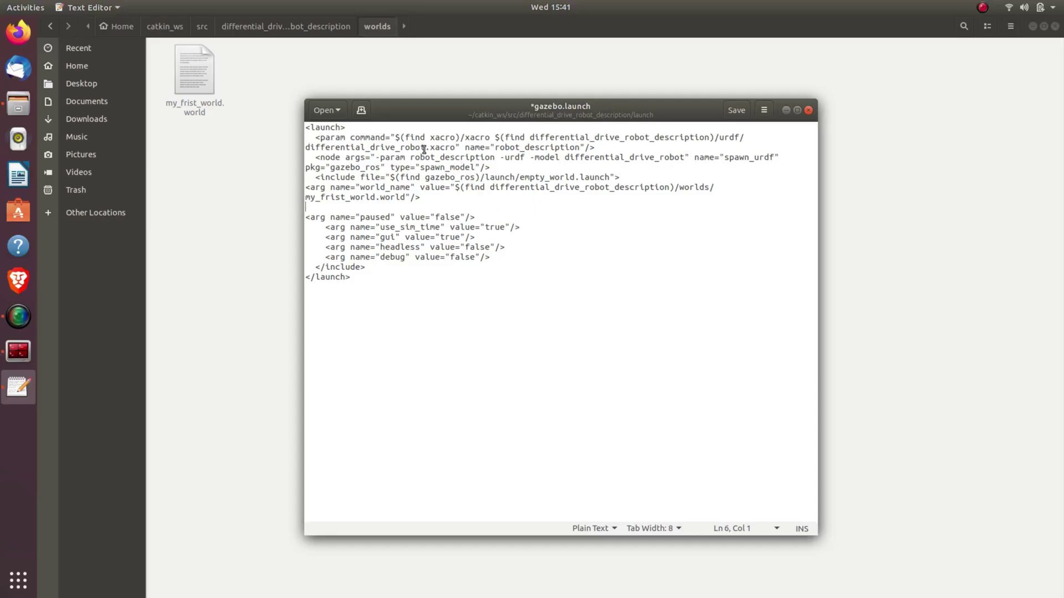
Above the include, start a node line named joint_state_publisher with an empty pkg attribute.
click(306, 177)
key(Return)
key(Up)
text(<)
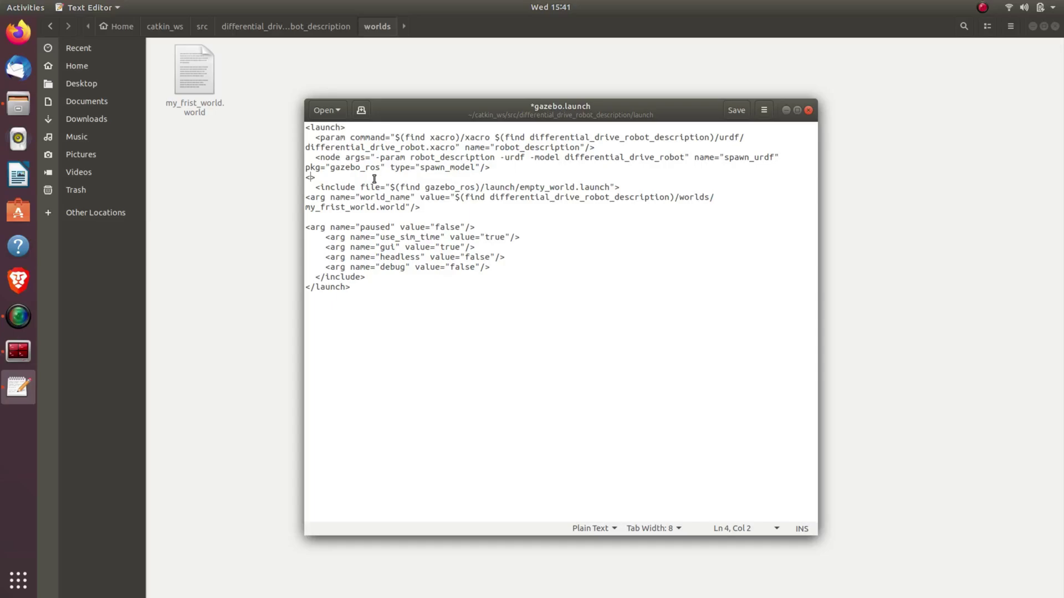
text(node name = "joint_state_publisher)
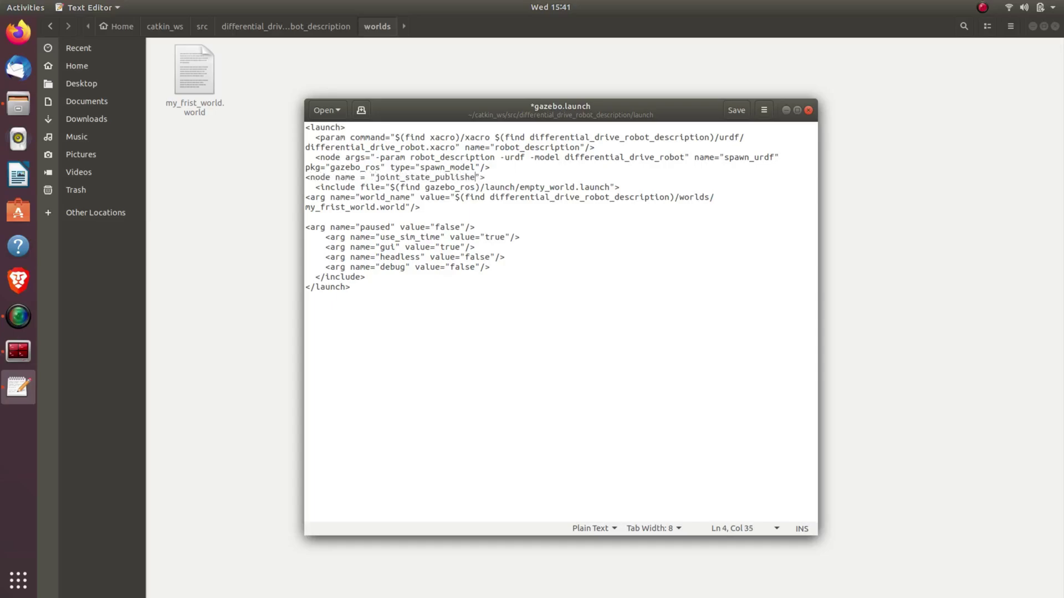
key(Right)
text(pkg= "")
Set the node's pkg and type to joint_state_publisher and close the tag.
drag(480, 178, 376, 178)
key(ctrl+c)
click(520, 177)
key(ctrl+v)
key(Right)
text(type = "")
key(Left)
key(ctrl+v)
key(Right)
text(/)
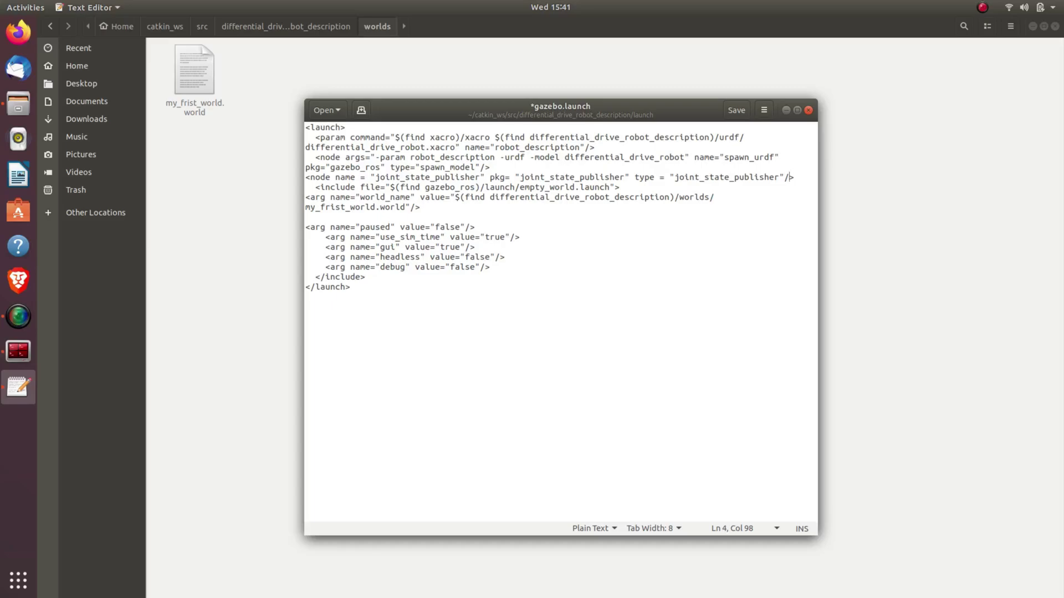
Duplicate the node line as robot_state_publisher for name, pkg and type, then save gazebo.launch.
drag(794, 177, 305, 177)
key(End)
key(Return)
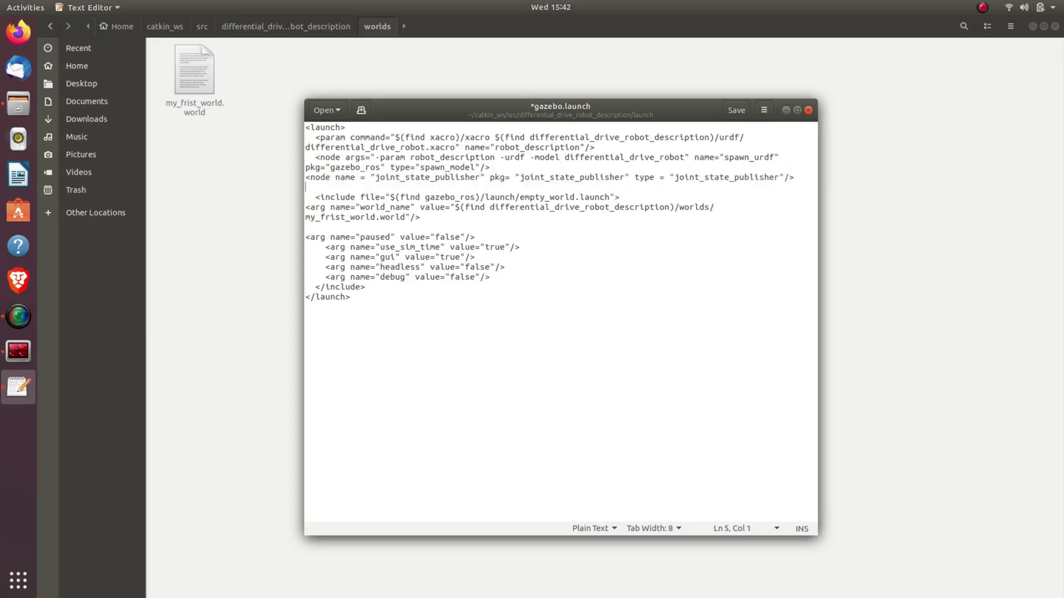
key(ctrl+v)
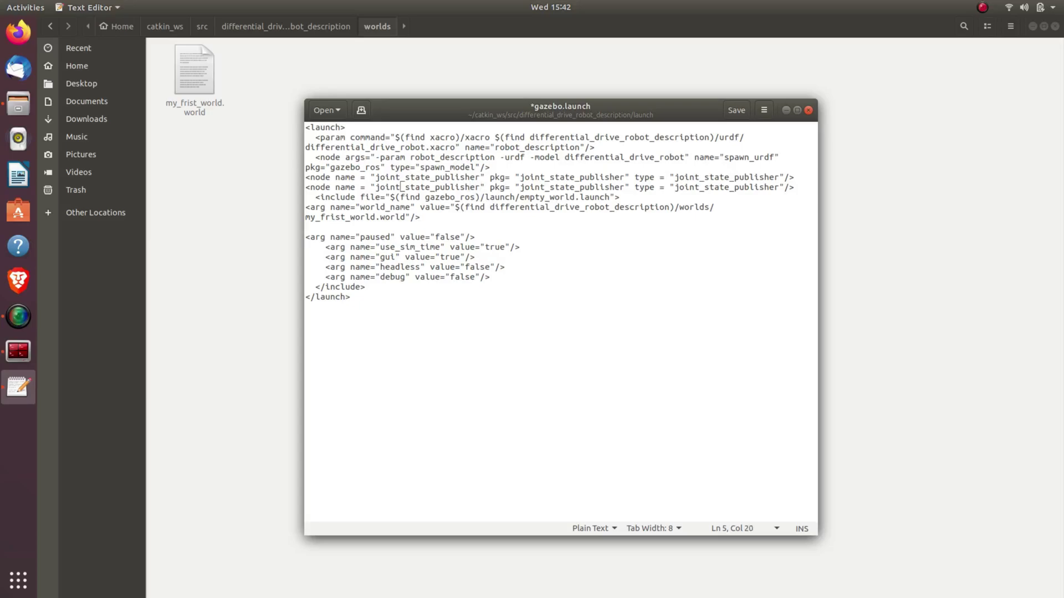
key(BackSpace)
key(BackSpace)
key(BackSpace)
key(BackSpace)
key(BackSpace)
text(robot)
key(Delete)
key(Delete)
key(BackSpace)
key(BackSpace)
key(BackSpace)
text(robot)
key(BackSpace)
key(BackSpace)
key(BackSpace)
key(BackSpace)
key(BackSpace)
text(robot)
key(ctrl+s)
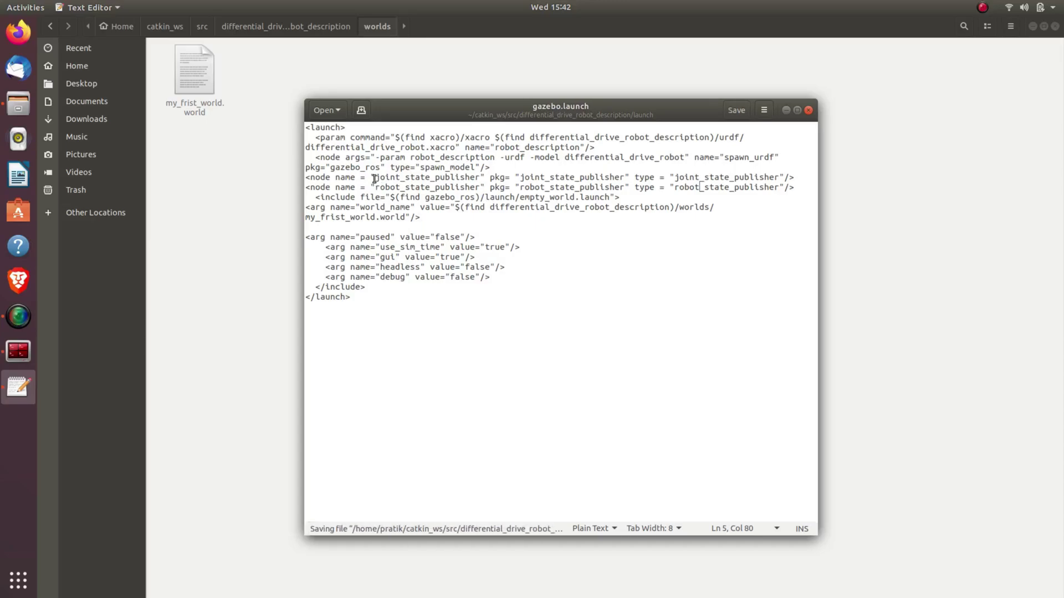
click(316, 197)
drag(305, 178, 500, 177)
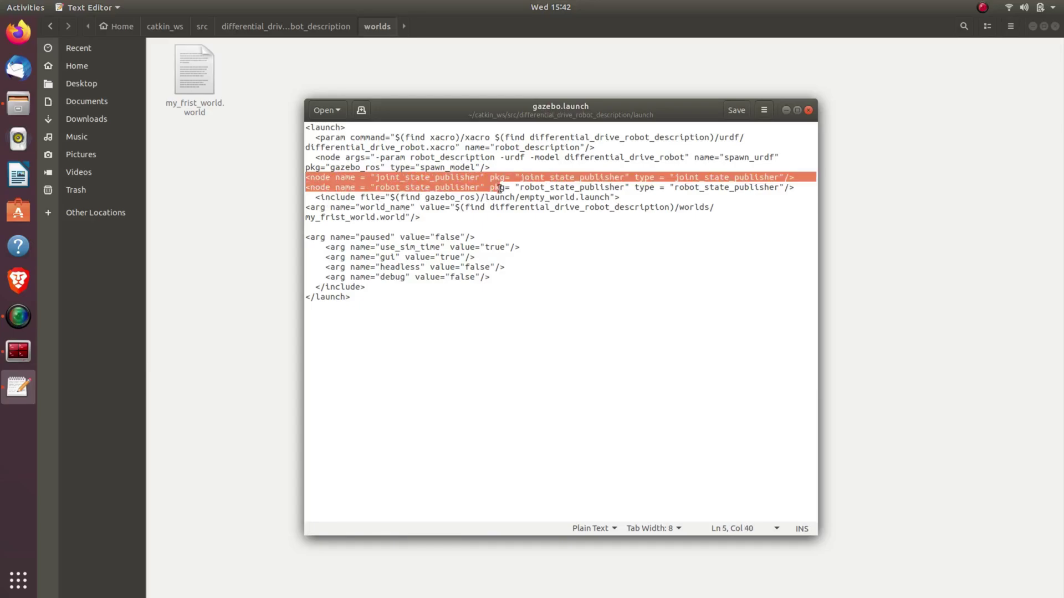
drag(501, 191, 499, 222)
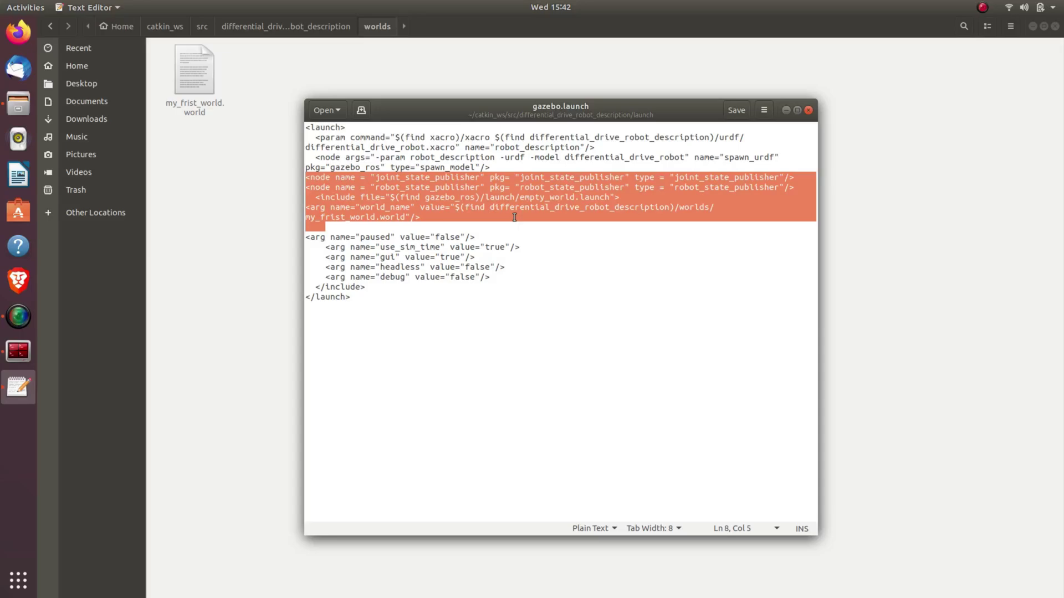
click(514, 217)
drag(515, 269, 514, 276)
key(ctrl+s)
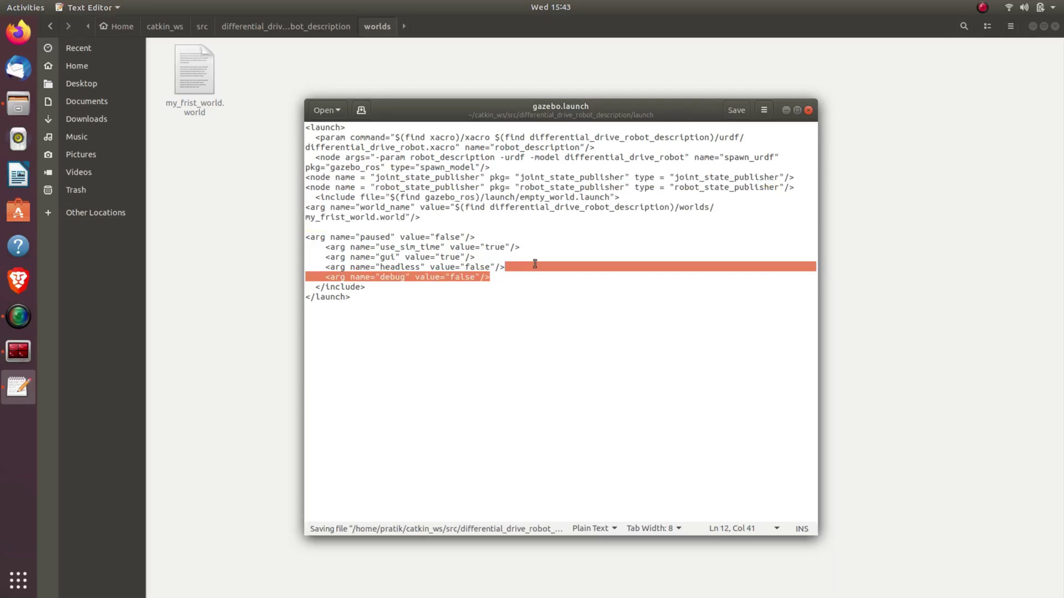
Bring up the terminal and run source ~/catkin_ws/devel/setup.bash.
click(786, 111)
click(18, 350)
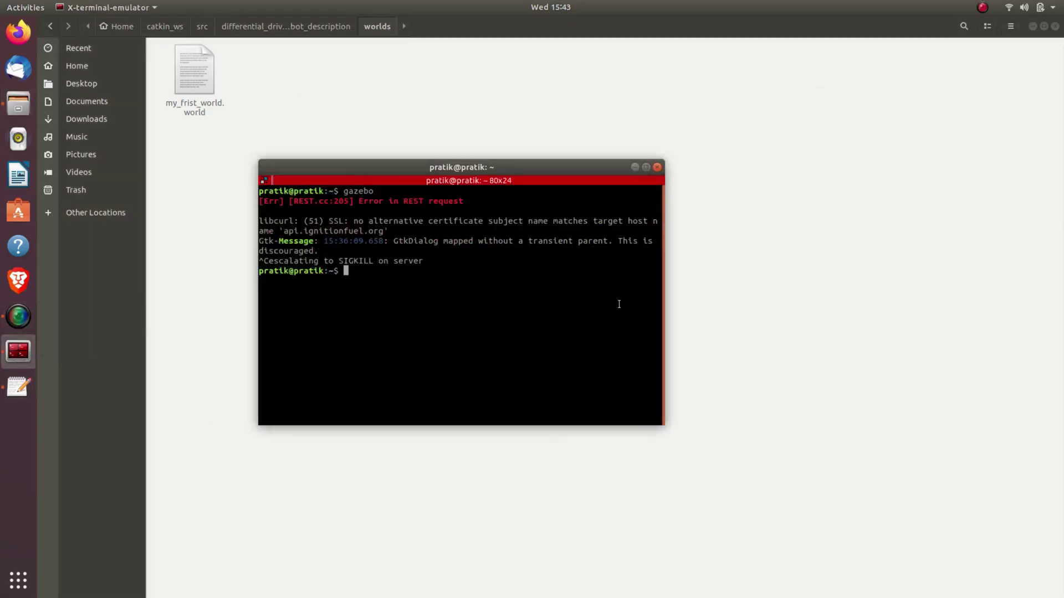
text(source ~/catkin_ws/devel/setup.)
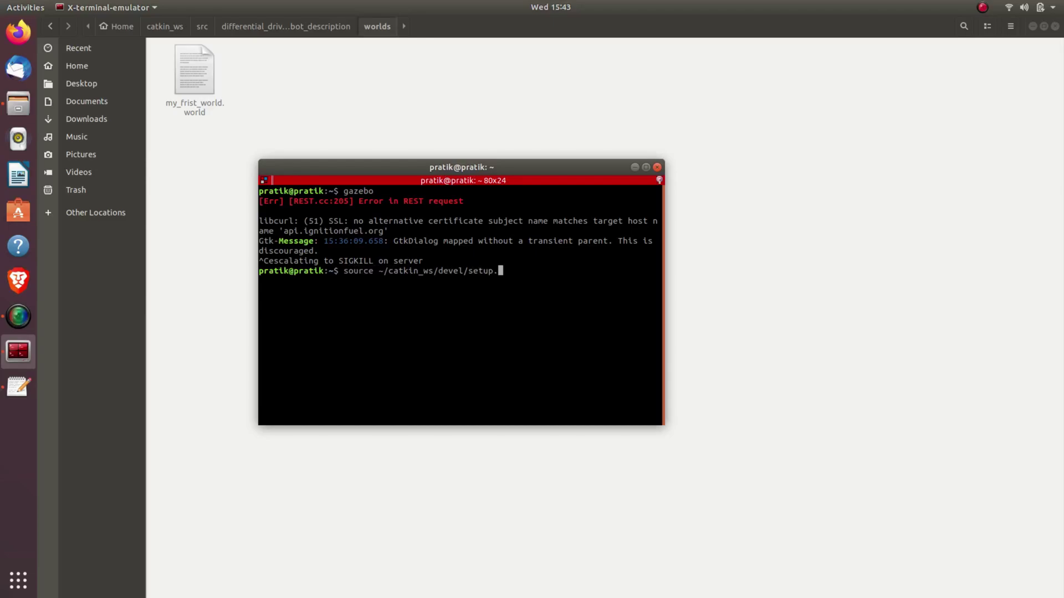
text(bash)
key(Return)
Run roslaunch differential_drive_robot_description gazebo.launch.
text(rosla)
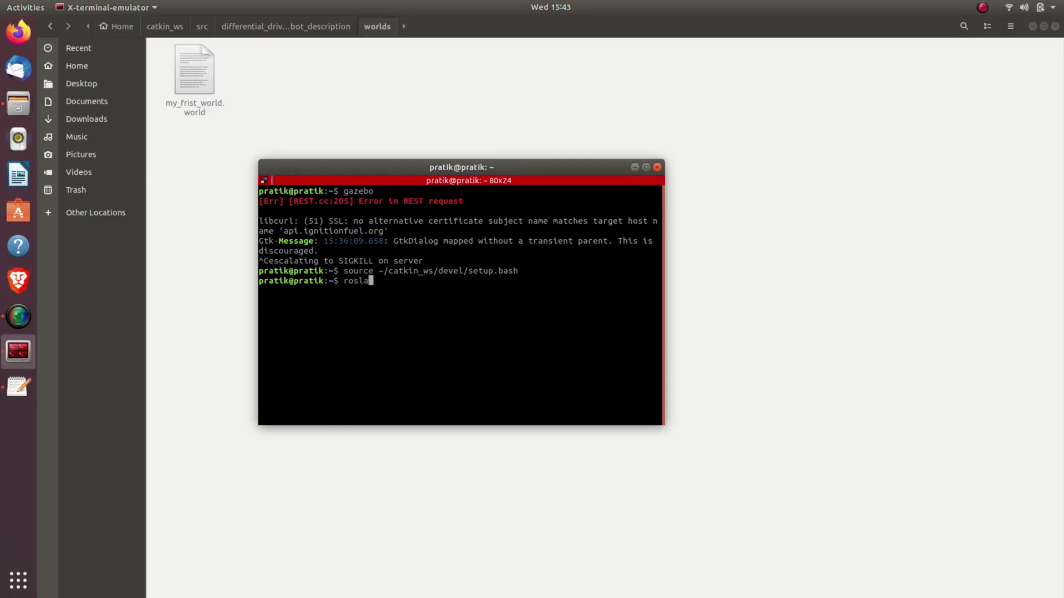
text(unch differen)
key(Tab)
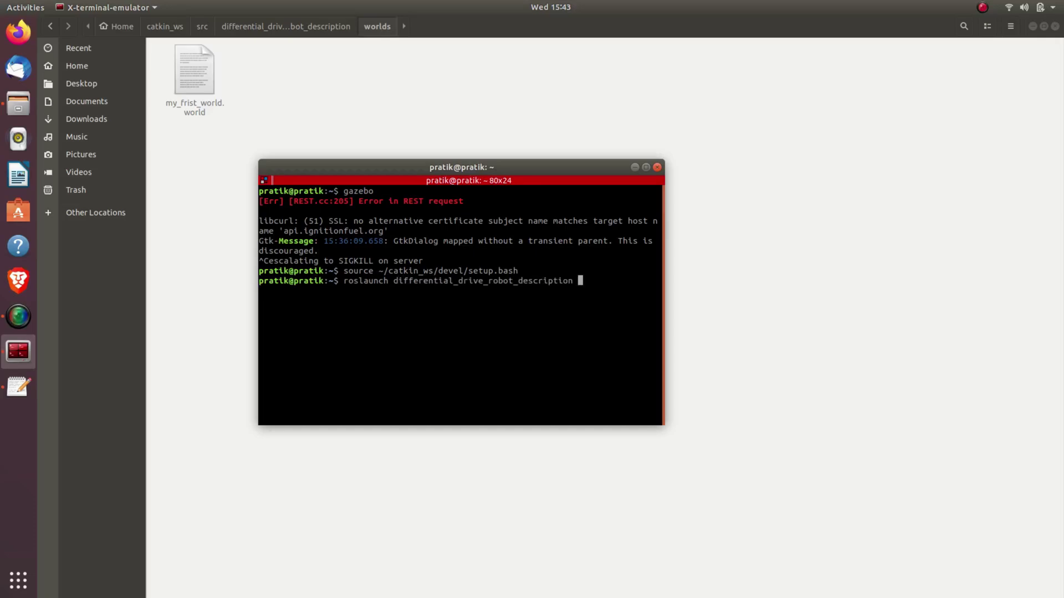
text(gazeb)
key(Tab)
key(Return)
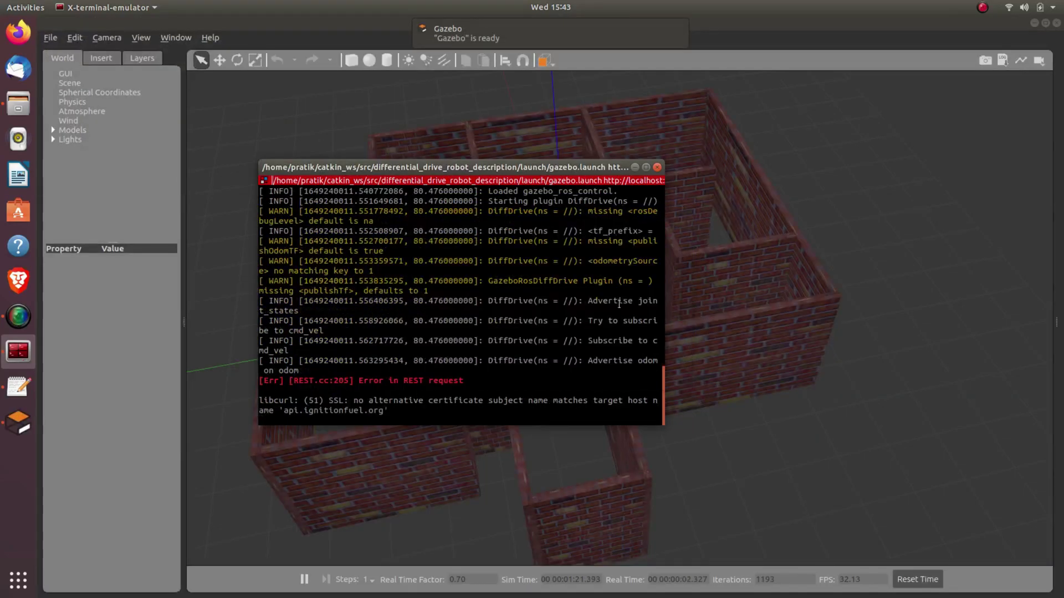
Zoom and orbit the 3D view to inspect the robot at the brick maze's centre.
scroll(600, 327, up, 8)
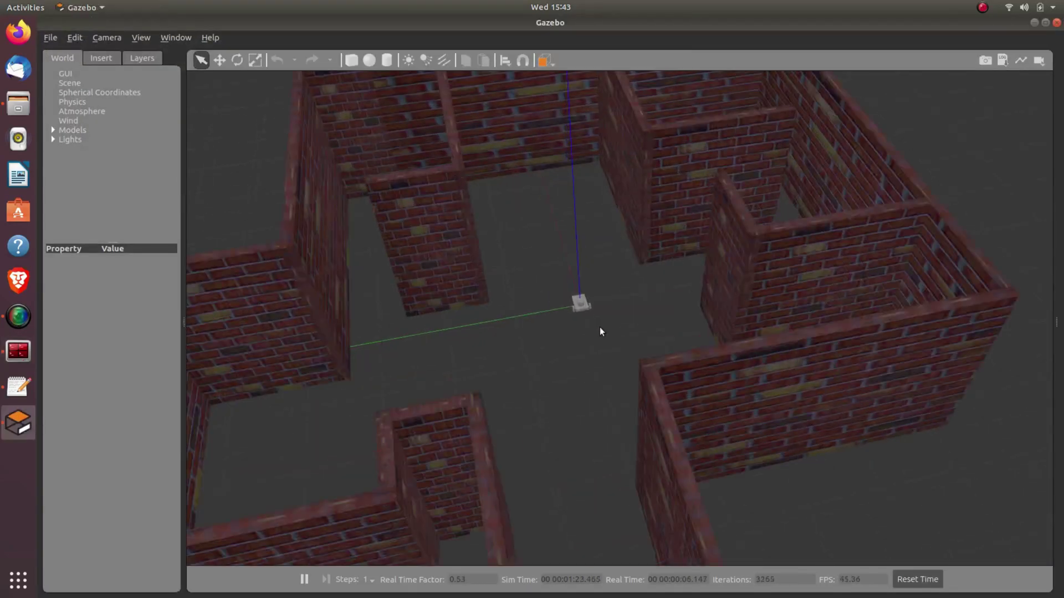
mouse_move(609, 410)
middle_down()
mouse_move(404, 440)
mouse_move(404, 420)
mouse_move(444, 371)
mouse_move(699, 357)
middle_up()
scroll(710, 334, up, 5)
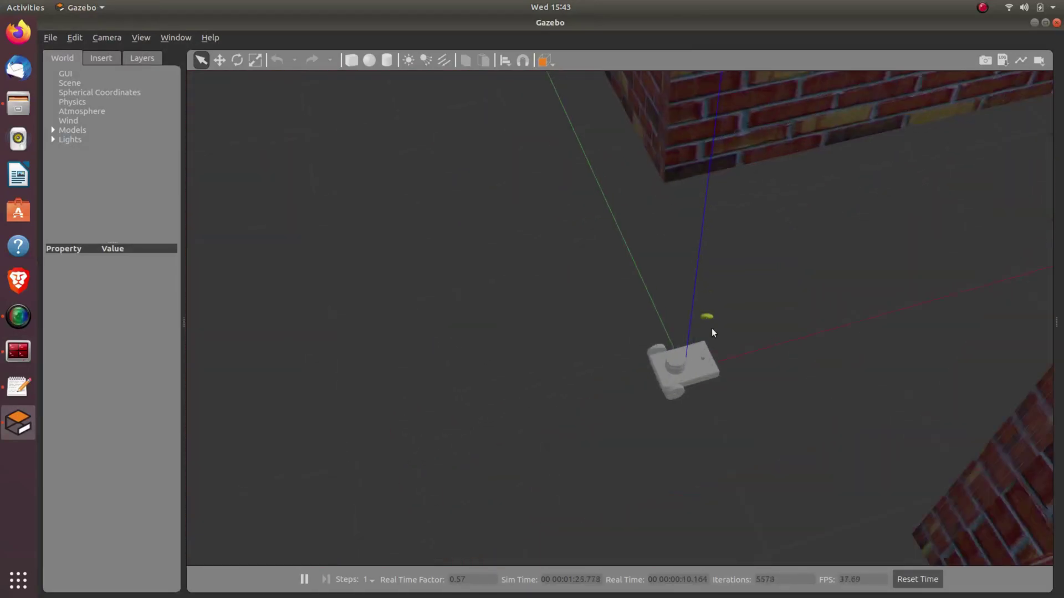
scroll(689, 366, down, 5)
scroll(699, 310, down, 5)
mouse_move(674, 432)
middle_down()
mouse_move(608, 425)
mouse_move(698, 420)
middle_up()
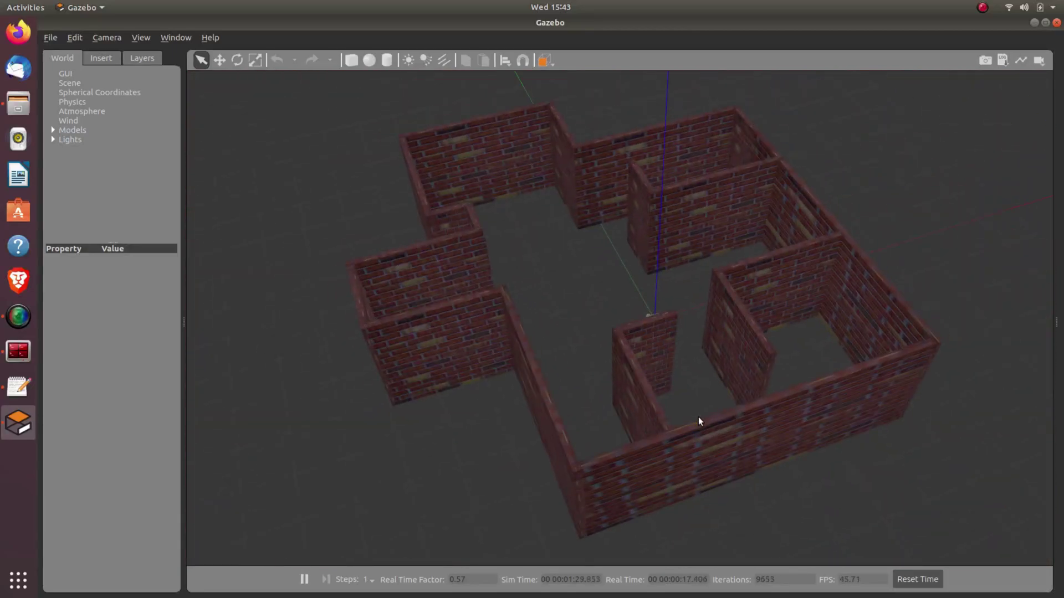